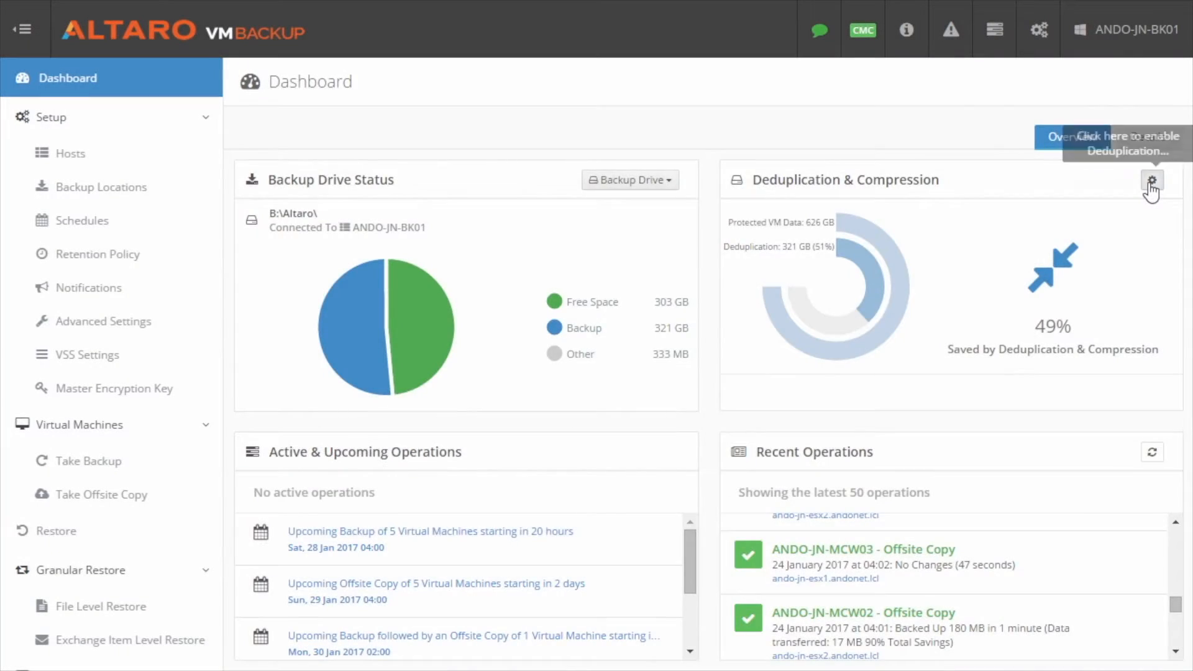
{"action": "left_click", "coordinate": [1151, 184]}
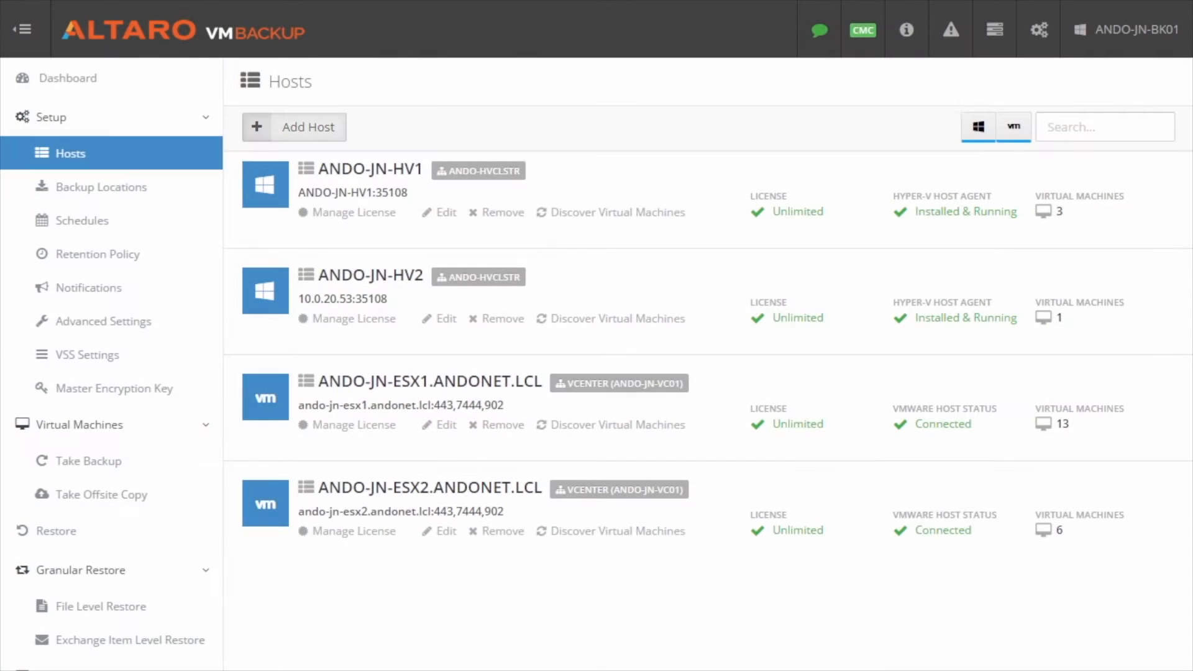
- Add the Microsoft Hyper-V host ando-mb-hv1.andonet.lcl with domain andonet and the administrator username and password, testing the connection before finishing
{"action": "left_click", "coordinate": [294, 127]}
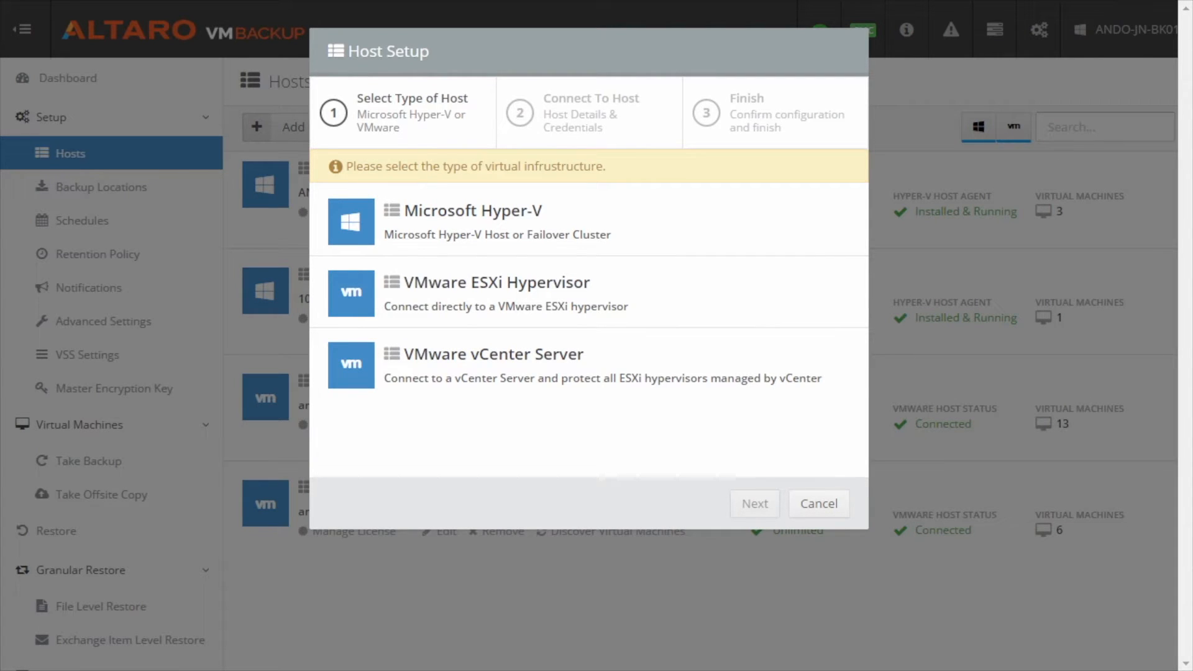
{"action": "left_click", "coordinate": [472, 221]}
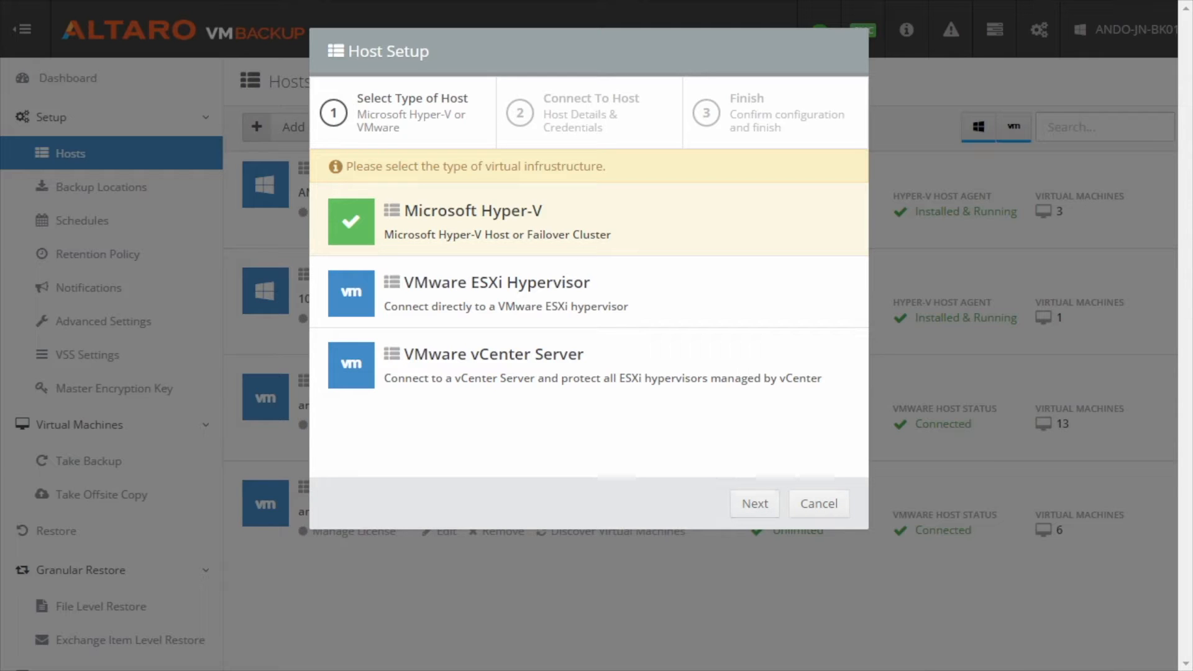
{"action": "type", "text": "ando-mb-hv1.andonet.lcl"}
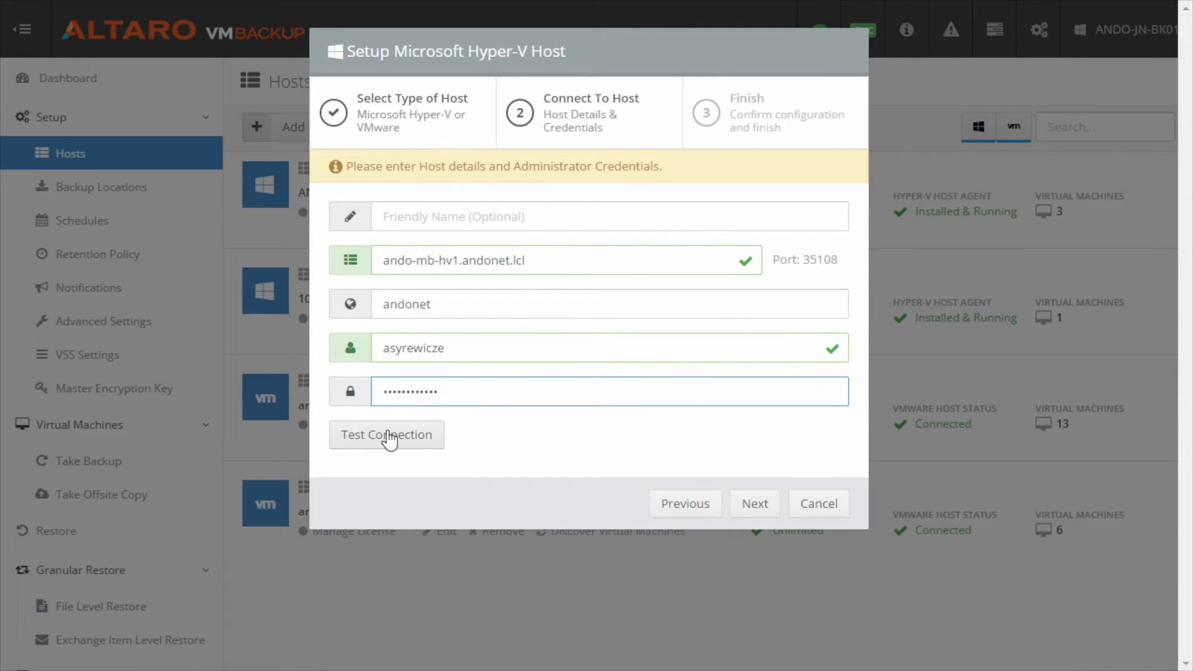
{"action": "left_click", "coordinate": [389, 435]}
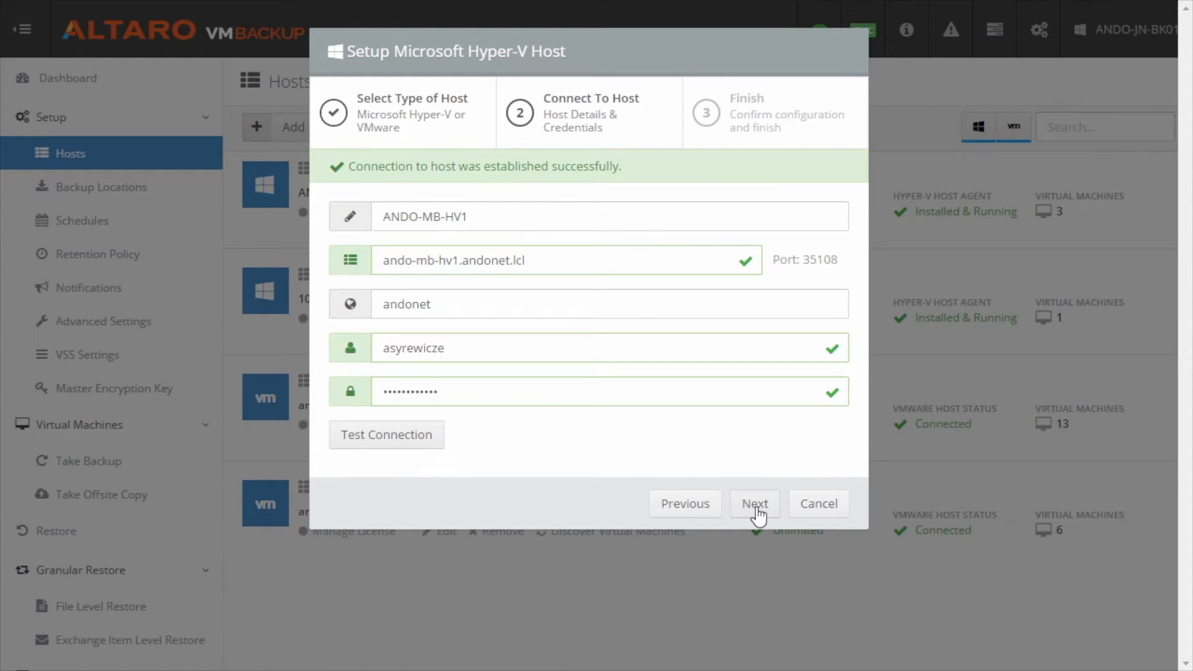
{"action": "left_click", "coordinate": [755, 506]}
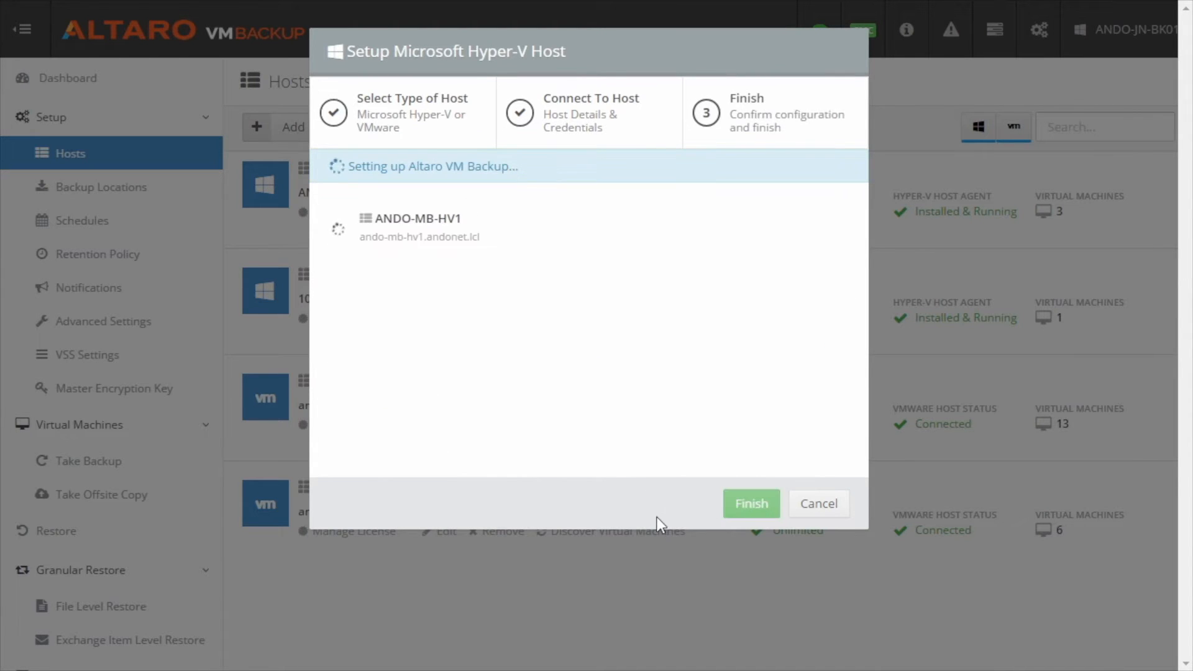
{"action": "left_click", "coordinate": [752, 505]}
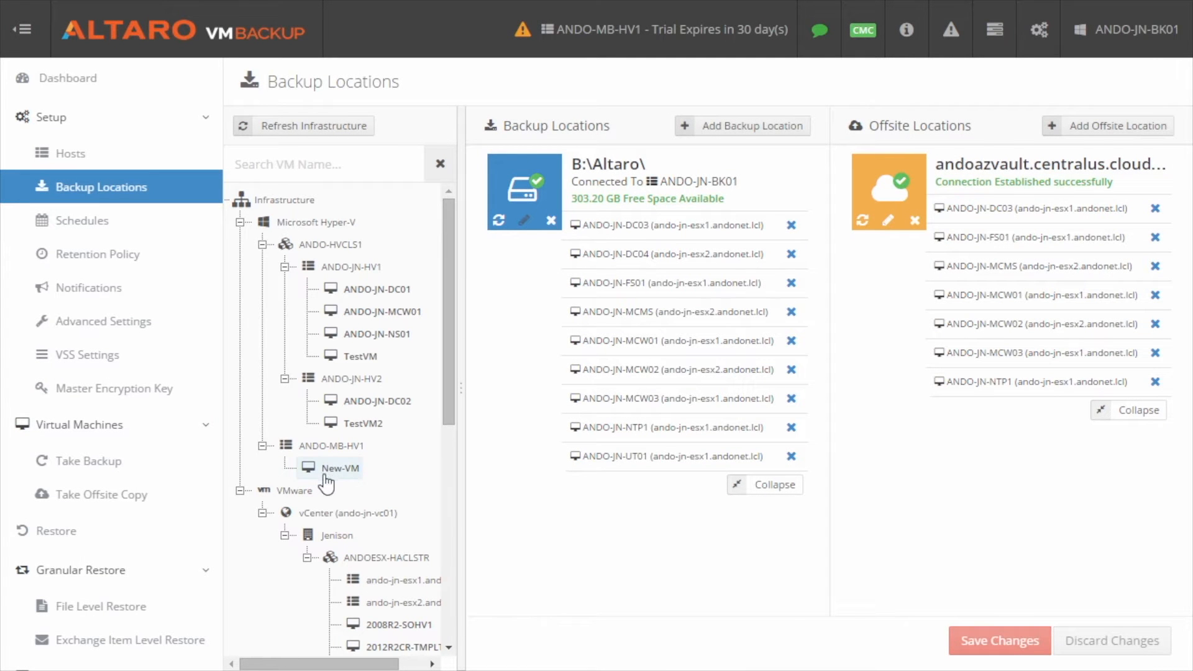
- Assign New-VM on ANDO-MB-HV1 to the B:\Altaro\ backup location and save the changes
{"action": "left_click_drag", "start_coordinate": [329, 472], "coordinate": [580, 438]}
{"action": "left_click", "coordinate": [968, 643]}
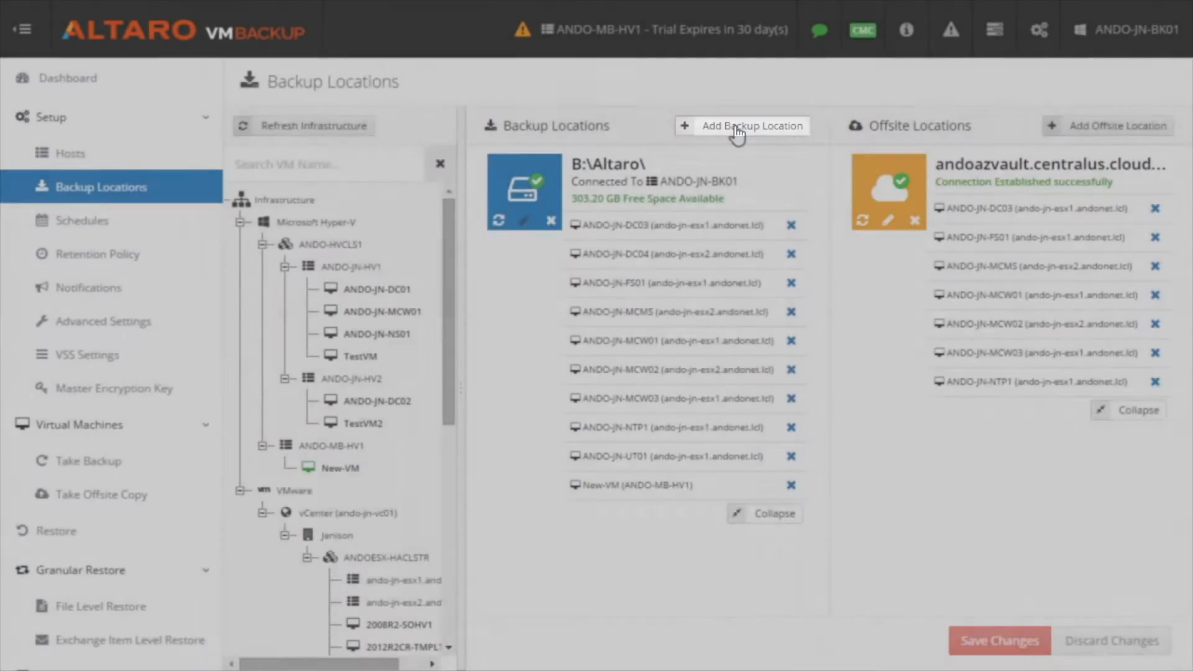
{"action": "left_click", "coordinate": [734, 126]}
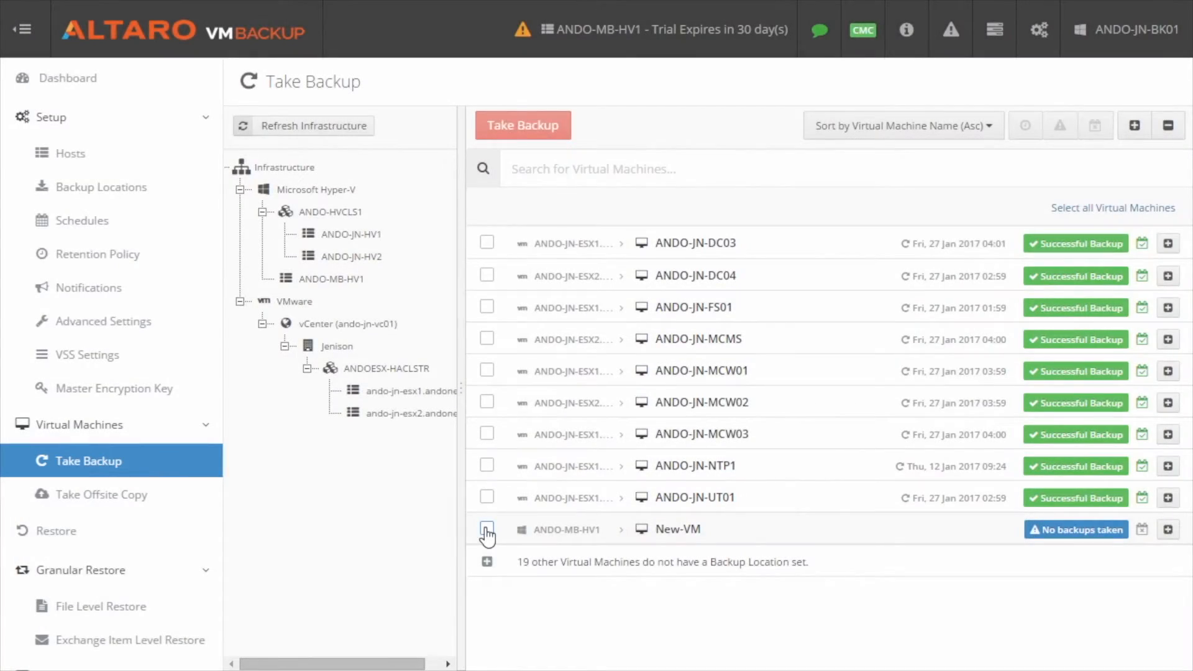
- Take a backup of New-VM and open the task activity
{"action": "left_click", "coordinate": [486, 529]}
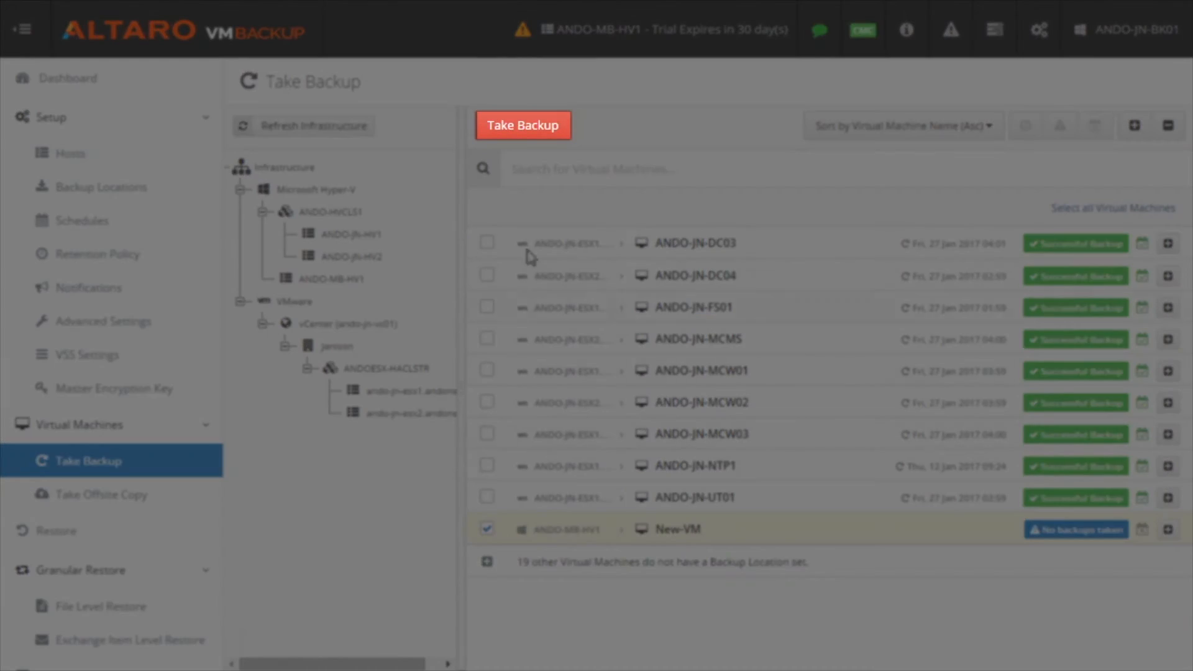
{"action": "left_click", "coordinate": [514, 138]}
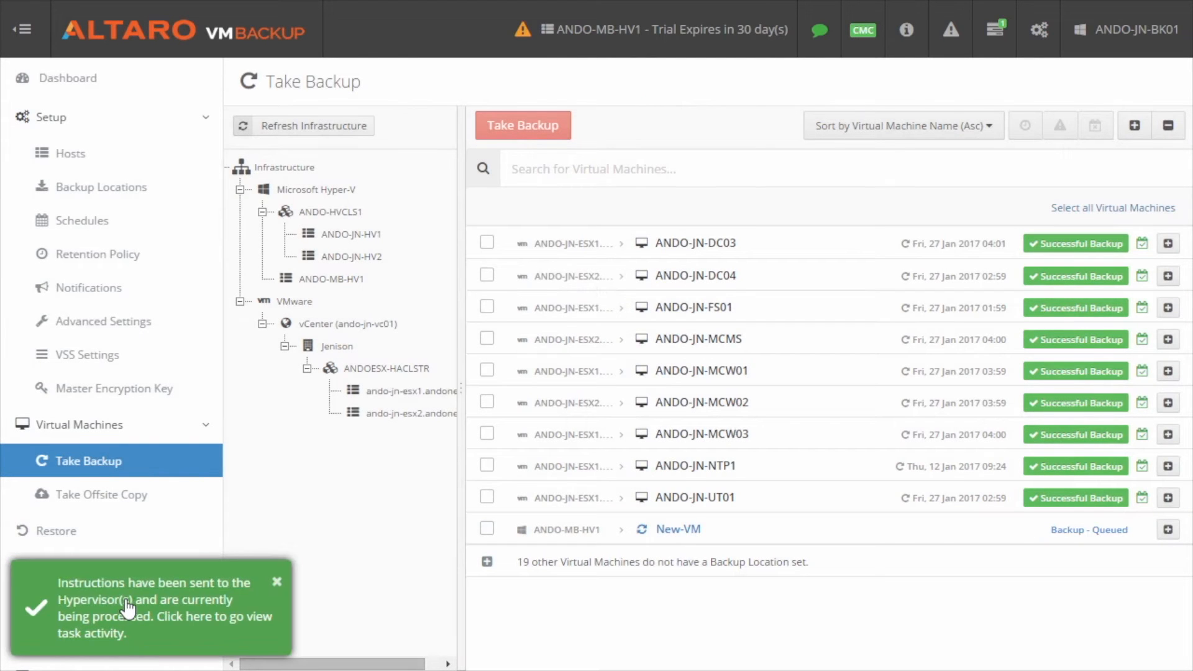
{"action": "left_click", "coordinate": [163, 610]}
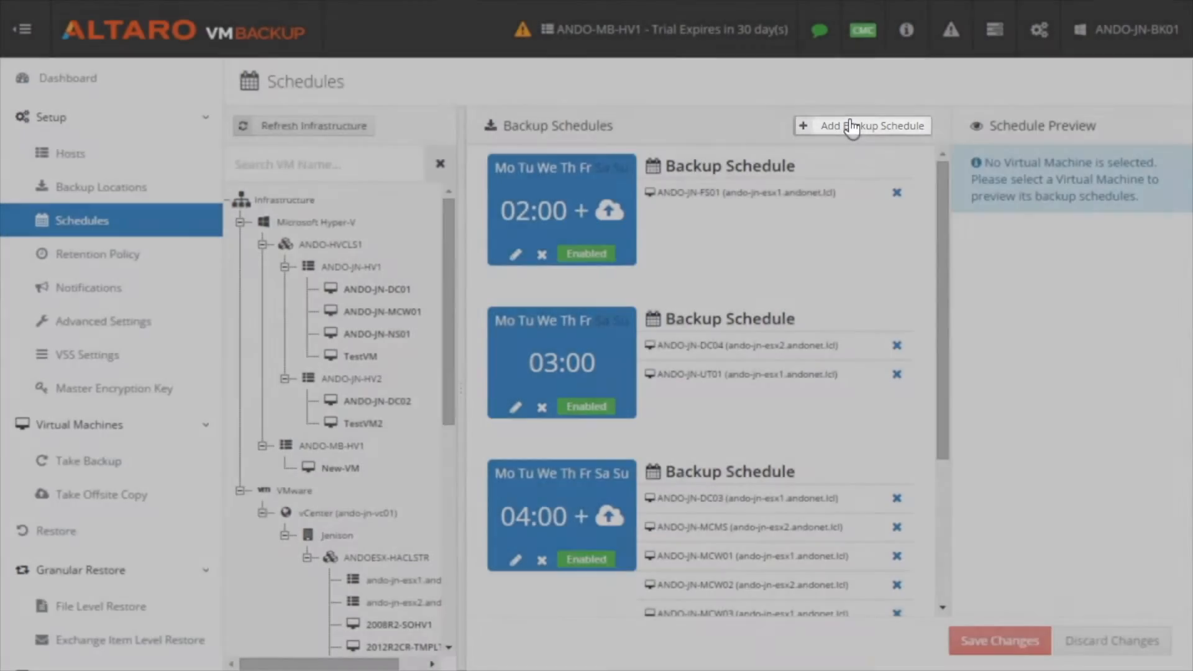
- Create a weekly backup schedule that runs only on Monday, Wednesday and Friday
{"action": "left_click", "coordinate": [851, 125]}
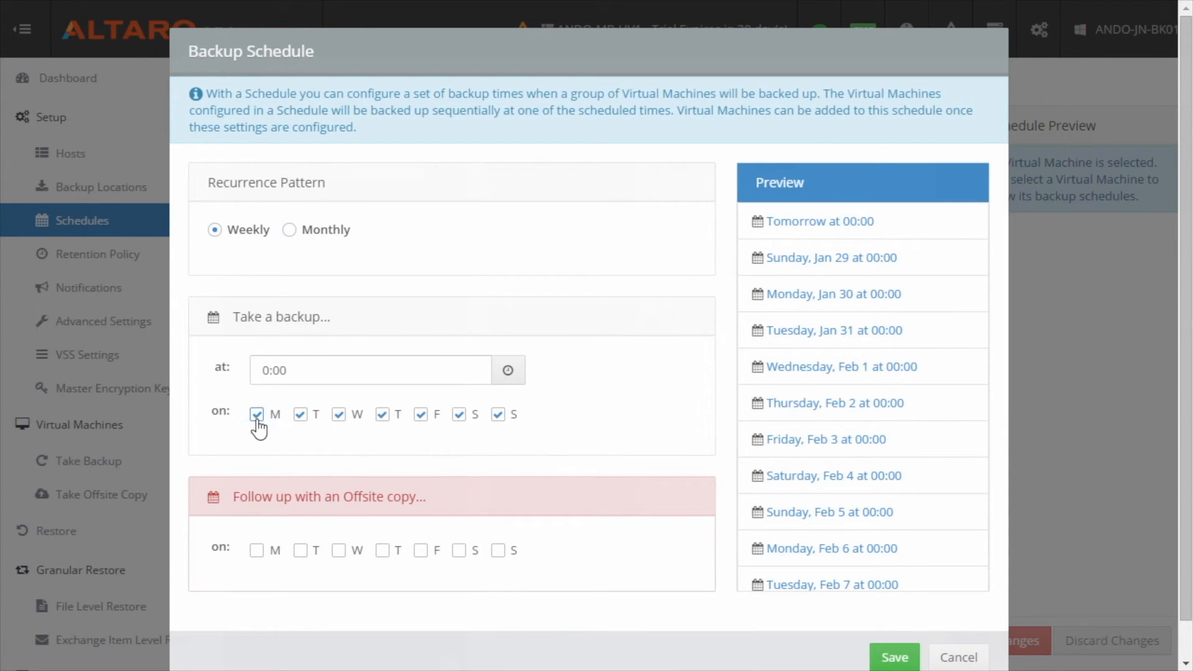
{"action": "left_click", "coordinate": [301, 415]}
{"action": "left_click", "coordinate": [383, 414]}
{"action": "left_click", "coordinate": [460, 414]}
{"action": "left_click", "coordinate": [498, 414]}
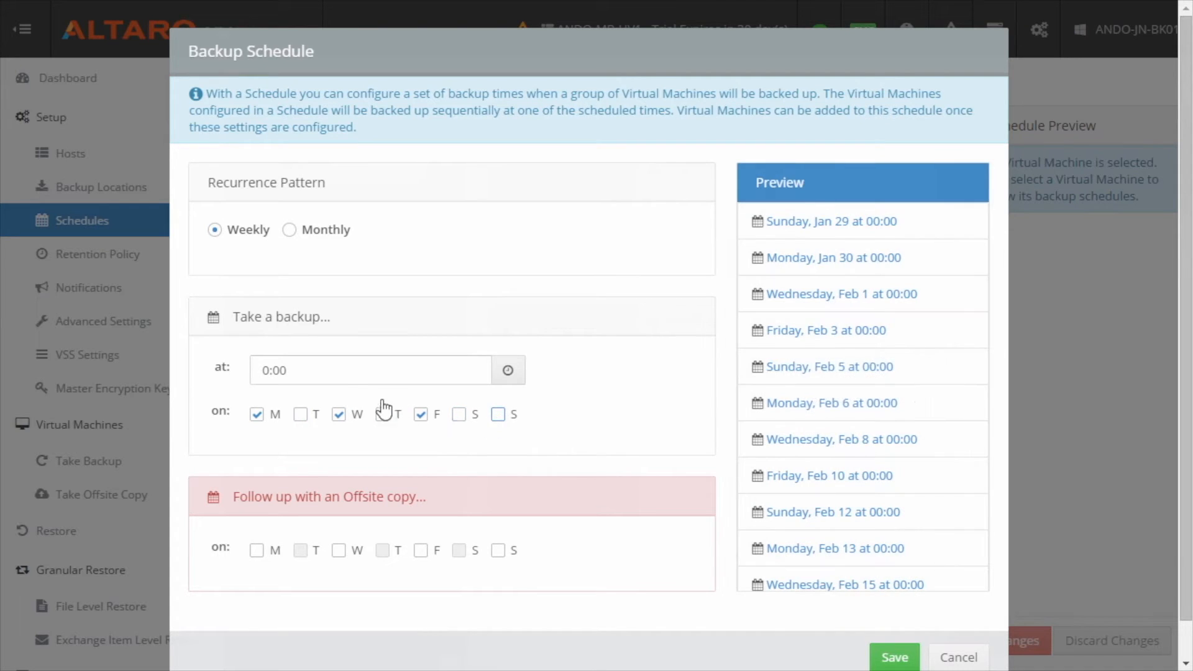
- Set the new schedule's backup time to 5:00 and save the schedule
{"action": "left_click", "coordinate": [344, 371]}
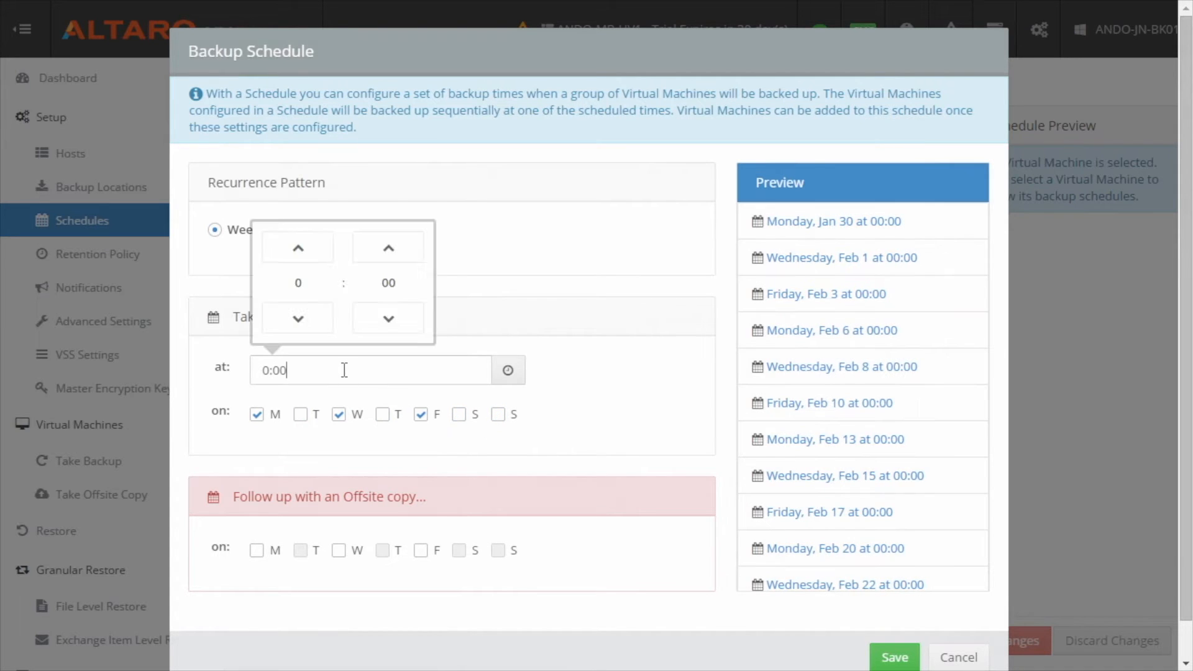
{"action": "left_click", "coordinate": [312, 254]}
{"action": "double_click", "coordinate": [315, 254]}
{"action": "double_click", "coordinate": [314, 254]}
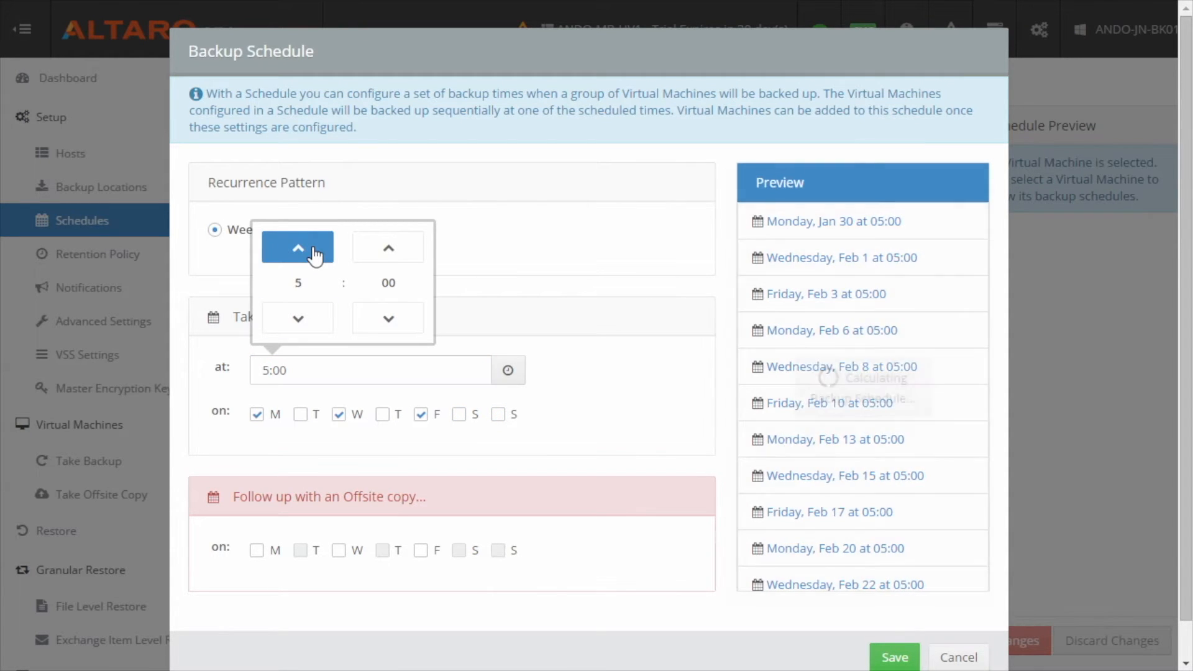
{"action": "left_click", "coordinate": [351, 462]}
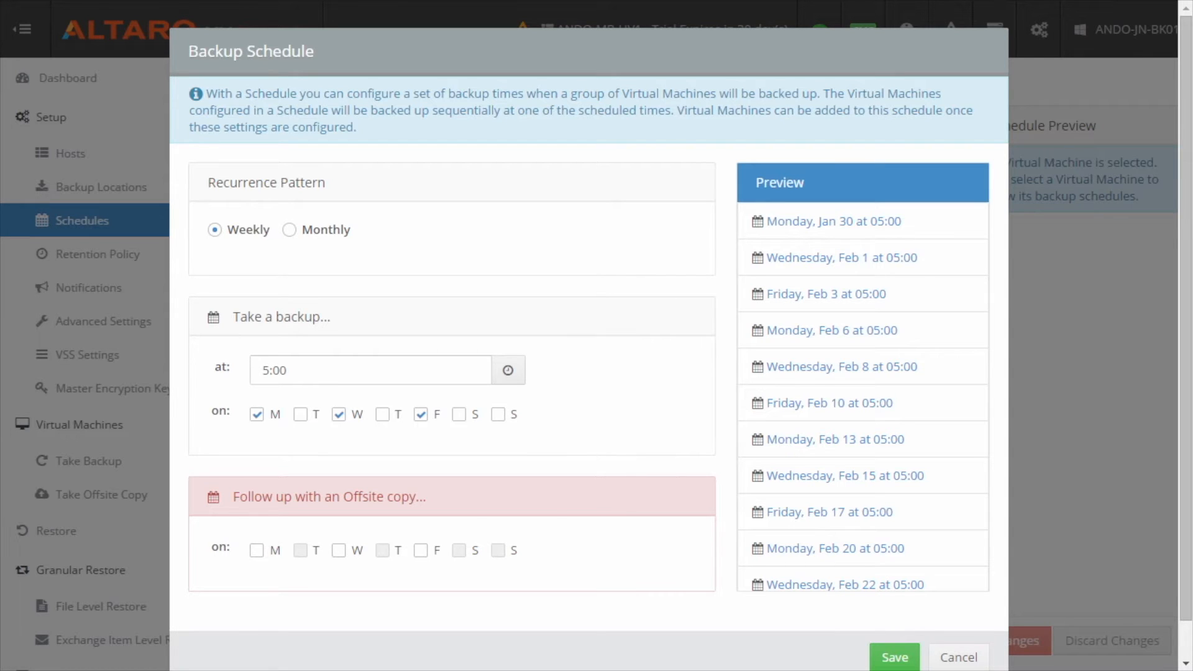
{"action": "left_click", "coordinate": [892, 657]}
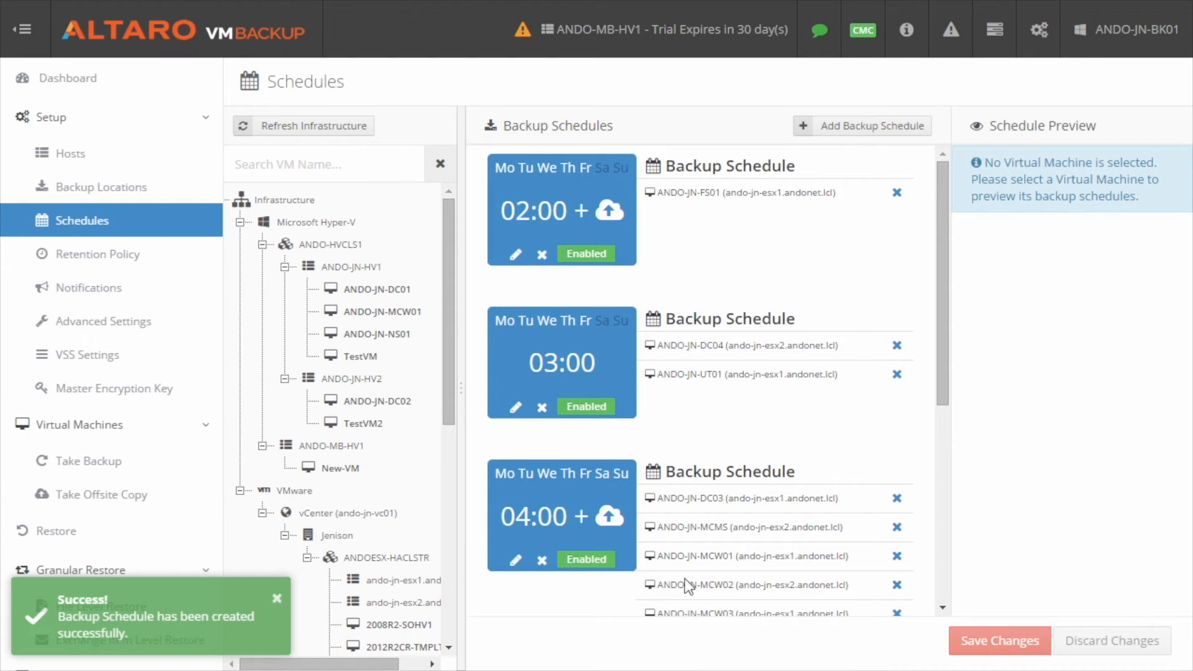
- Assign New-VM to the Monday, Wednesday and Friday 05:00 backup schedule and save the changes
{"action": "scroll", "coordinate": [706, 363], "scroll_direction": "down", "scroll_amount": 2}
{"action": "scroll", "coordinate": [708, 363], "scroll_direction": "down", "scroll_amount": 3}
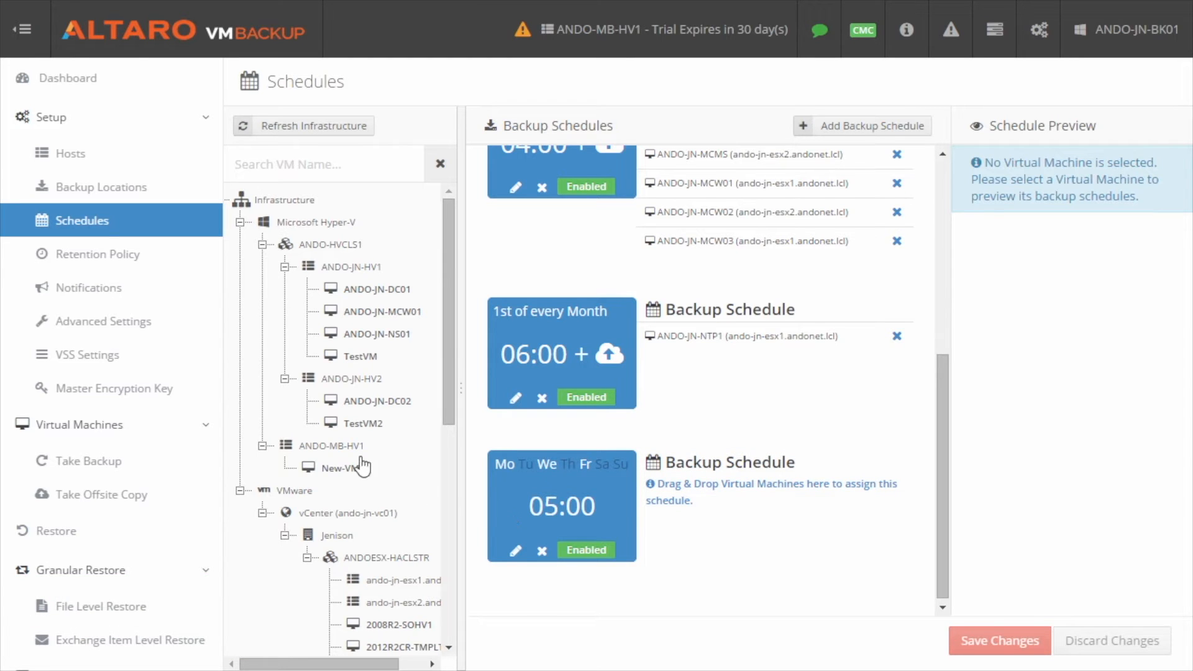
{"action": "left_click_drag", "start_coordinate": [310, 467], "coordinate": [626, 505]}
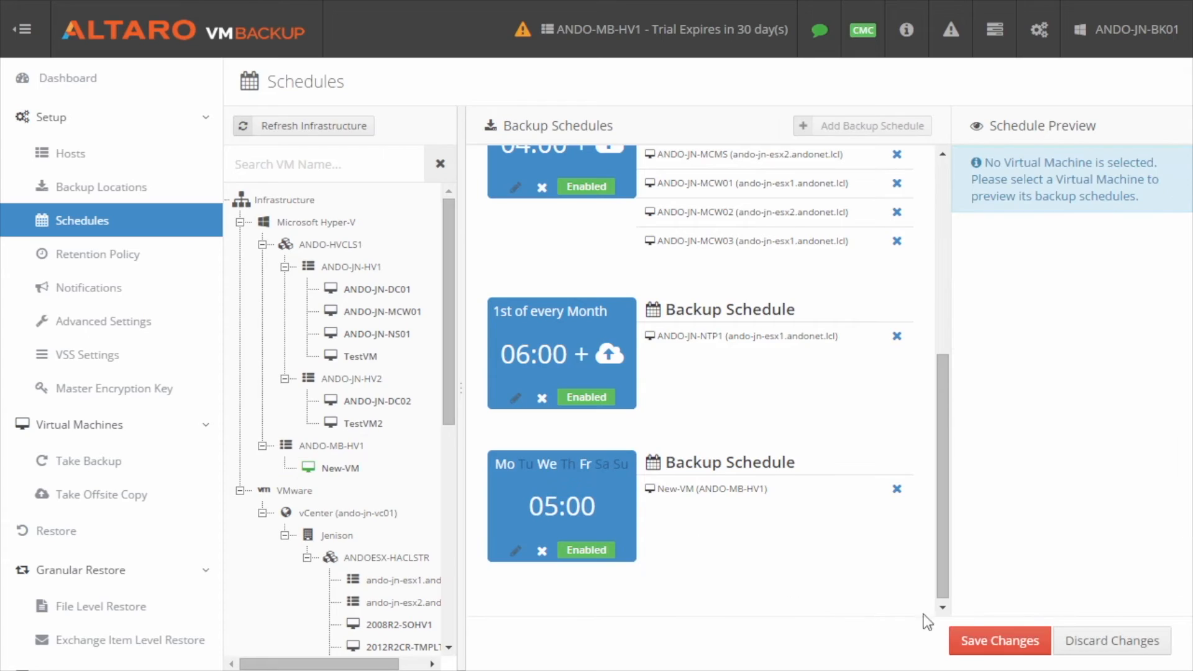
{"action": "left_click", "coordinate": [994, 643]}
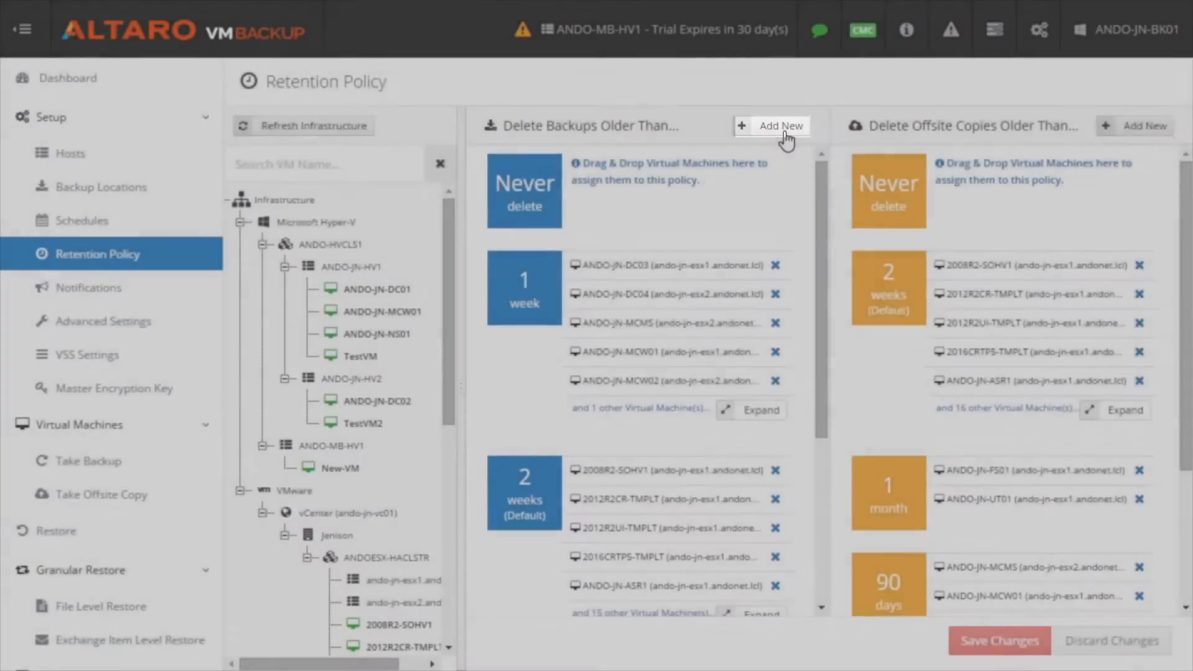
- Add a retention policy that deletes backup versions older than 21 days
{"action": "left_click", "coordinate": [780, 130]}
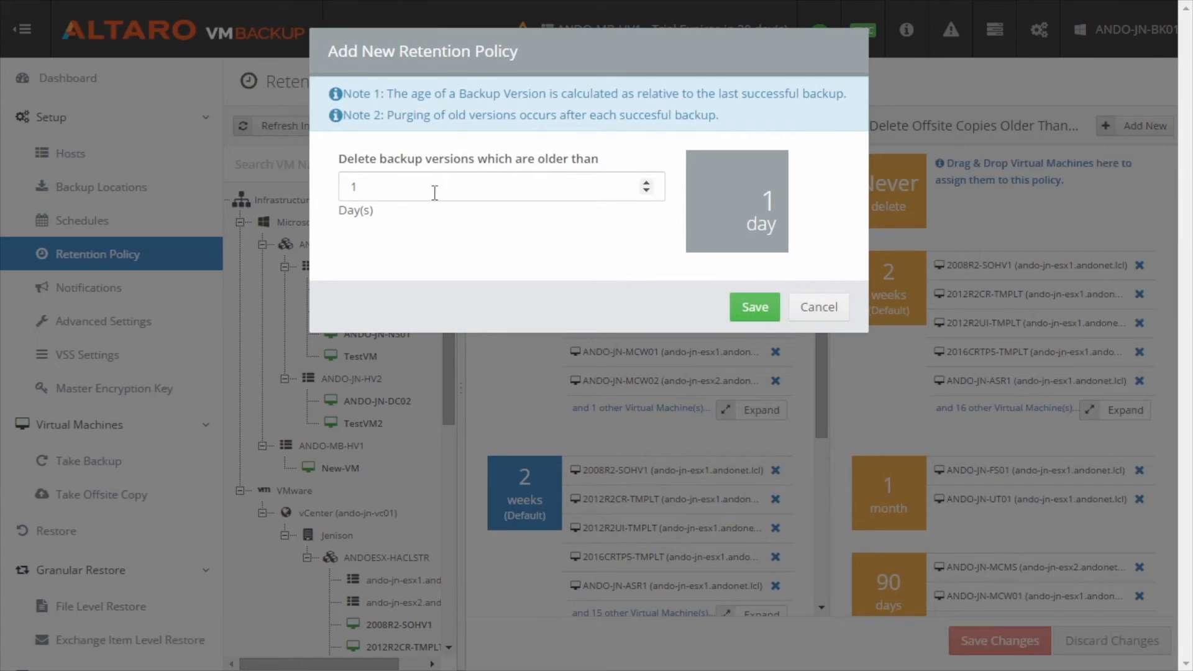
{"action": "double_click", "coordinate": [351, 186]}
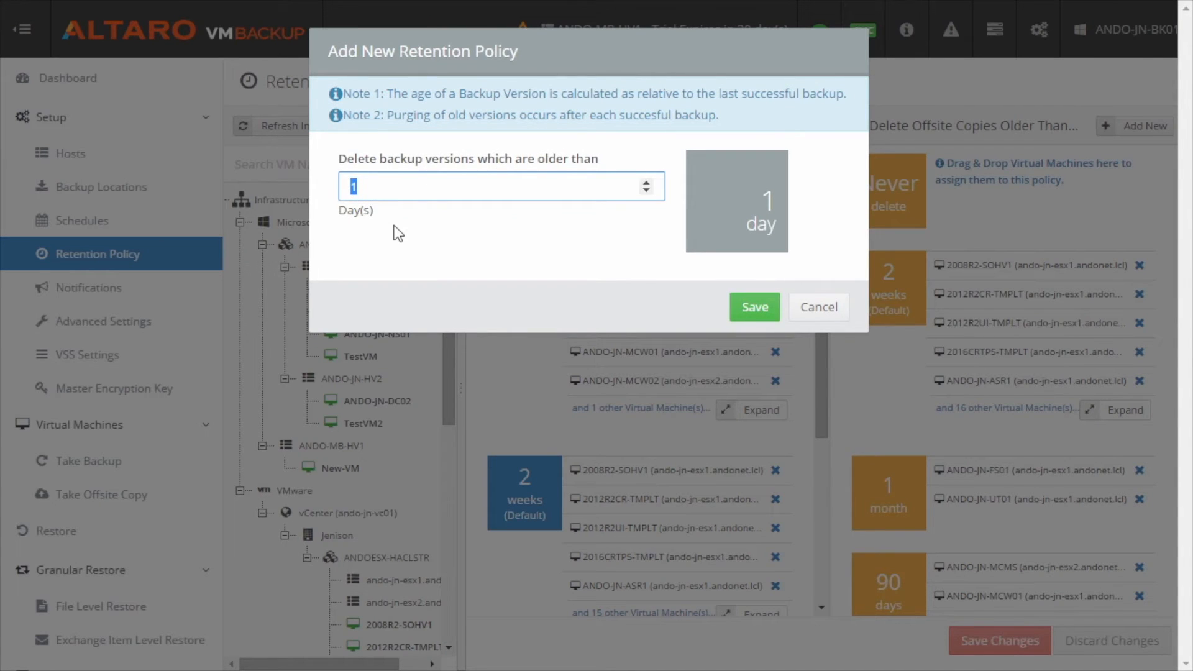
{"action": "type", "text": "21"}
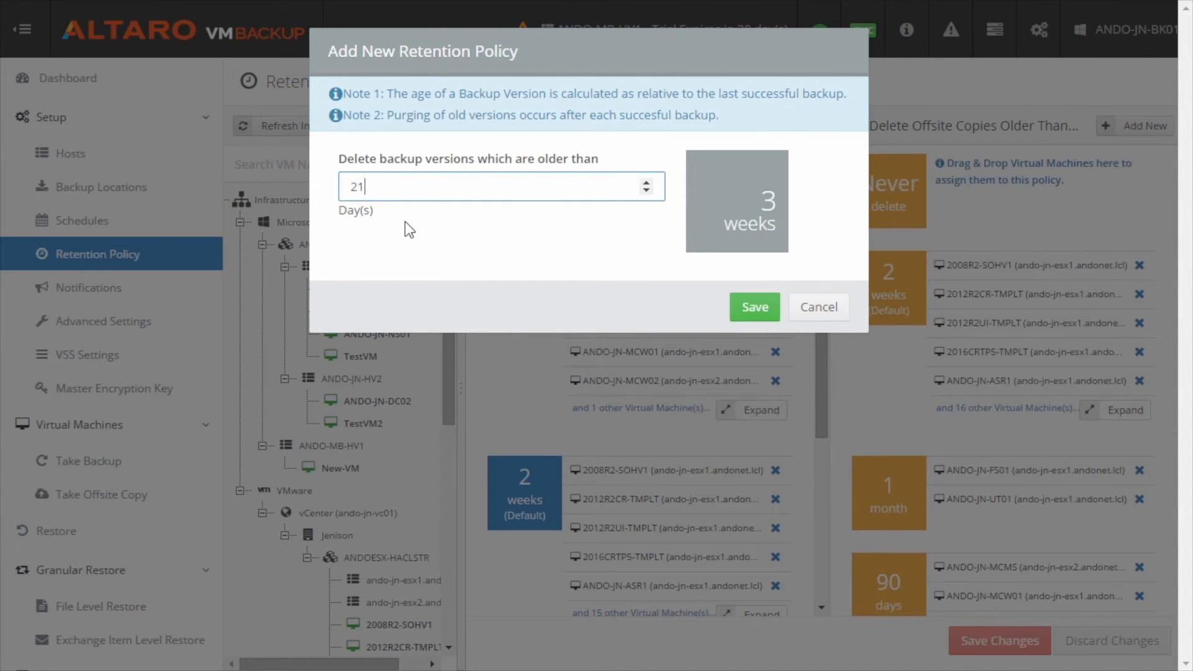
{"action": "left_click", "coordinate": [754, 307]}
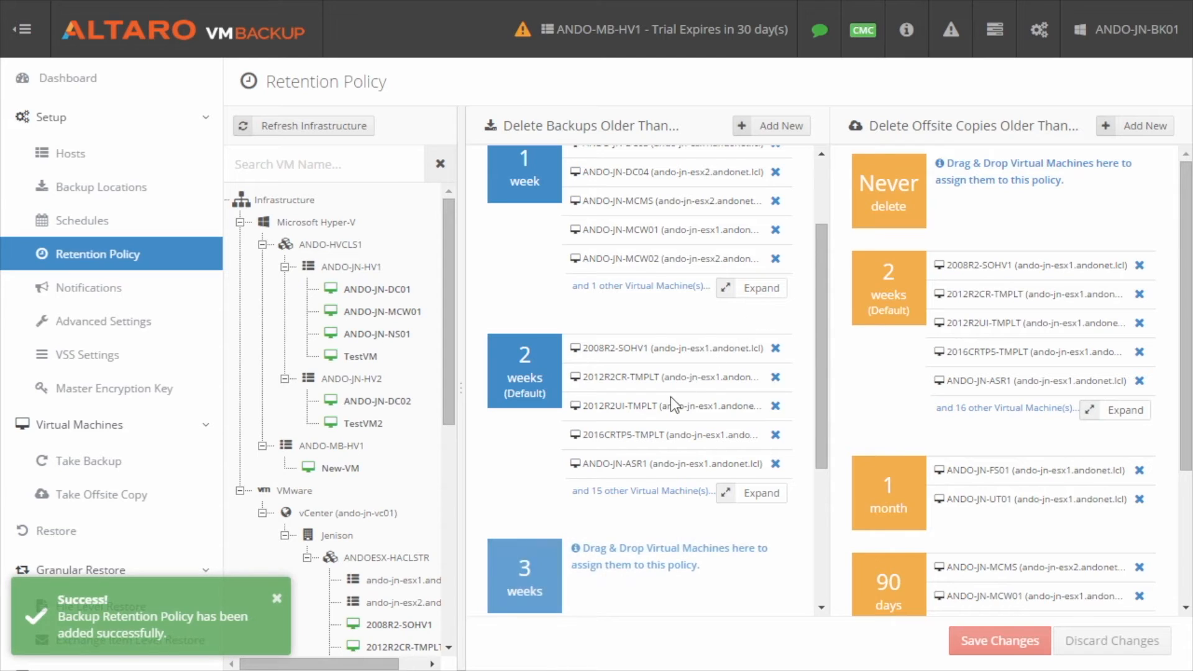
- Assign New-VM to the 3 weeks backup retention policy and save the changes
{"action": "scroll", "coordinate": [670, 401], "scroll_direction": "down", "scroll_amount": 3}
{"action": "scroll", "coordinate": [669, 398], "scroll_direction": "down", "scroll_amount": 3}
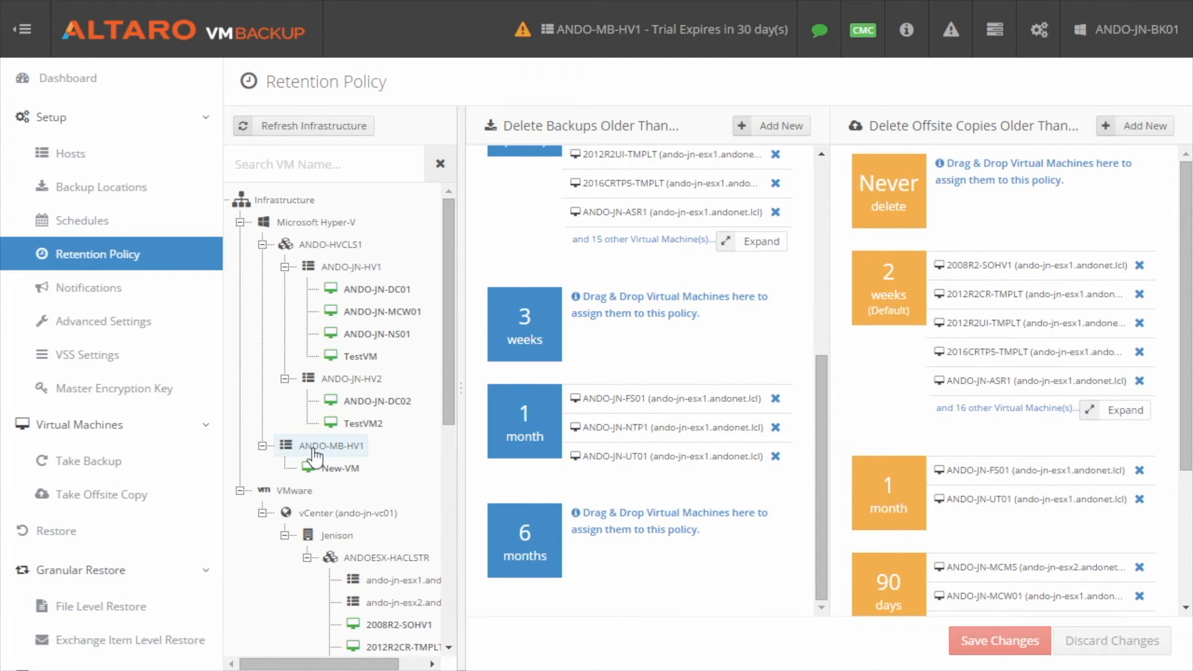
{"action": "left_click_drag", "start_coordinate": [315, 459], "coordinate": [595, 339]}
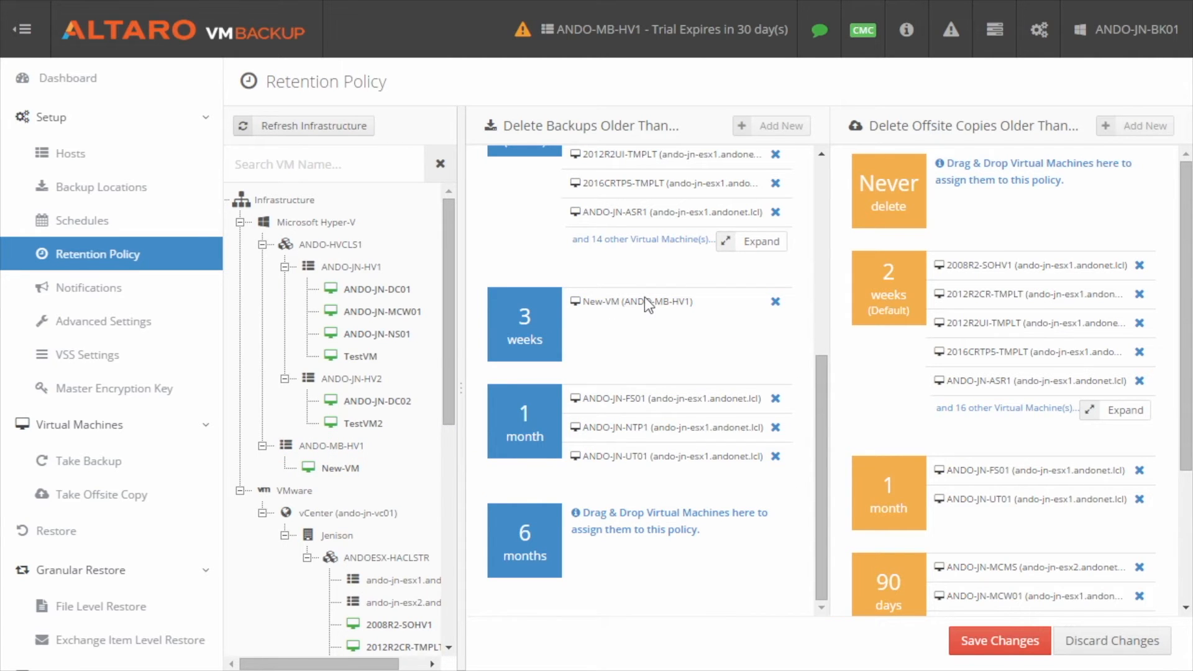
{"action": "left_click", "coordinate": [986, 641]}
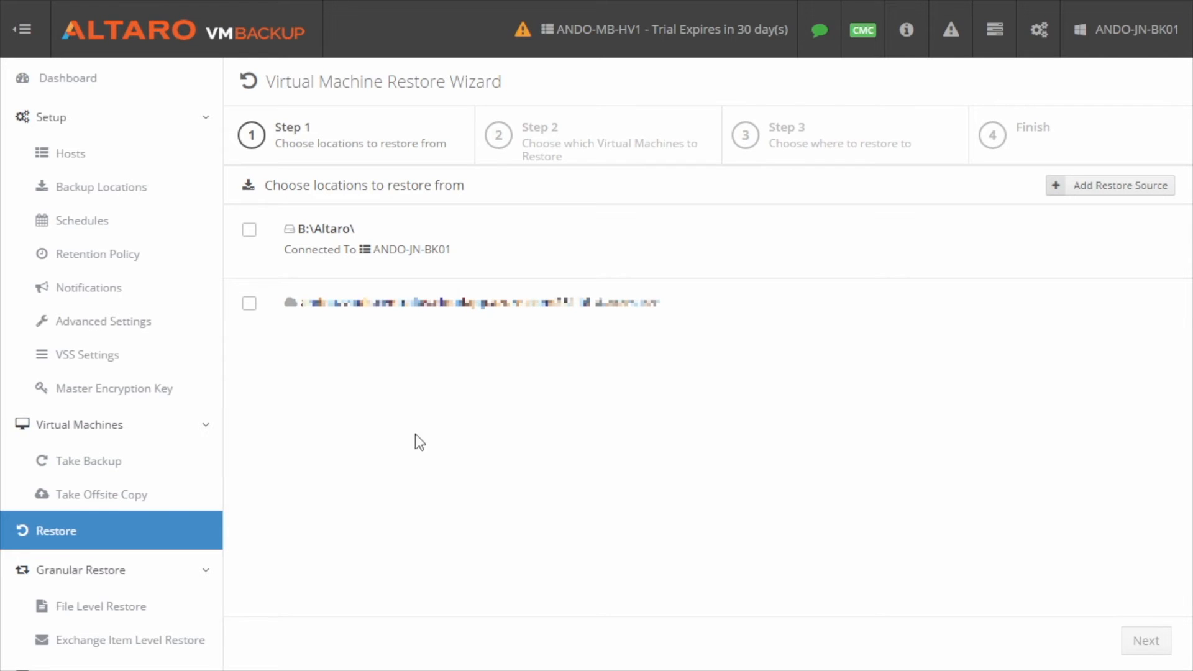
- Restore New-VM from B:\Altaro\ as a clone on ANDO-MB-HV1 in C:\AltaroRestored with its network card disabled, and open the task activity
{"action": "left_click", "coordinate": [249, 230]}
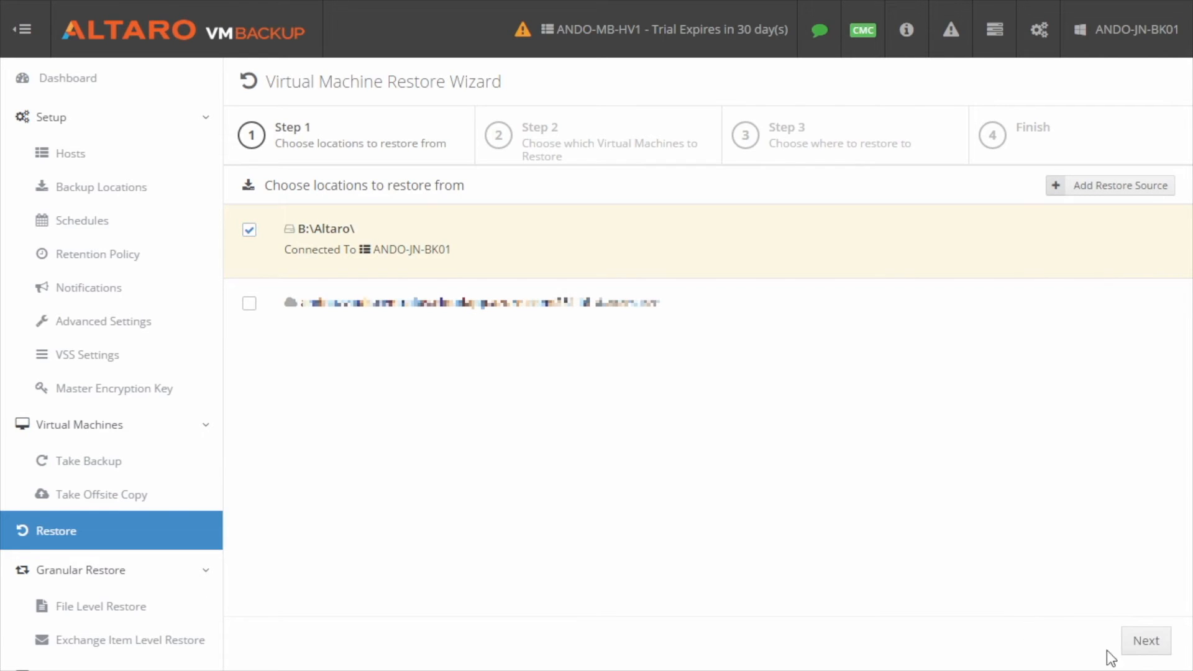
{"action": "left_click", "coordinate": [1145, 641]}
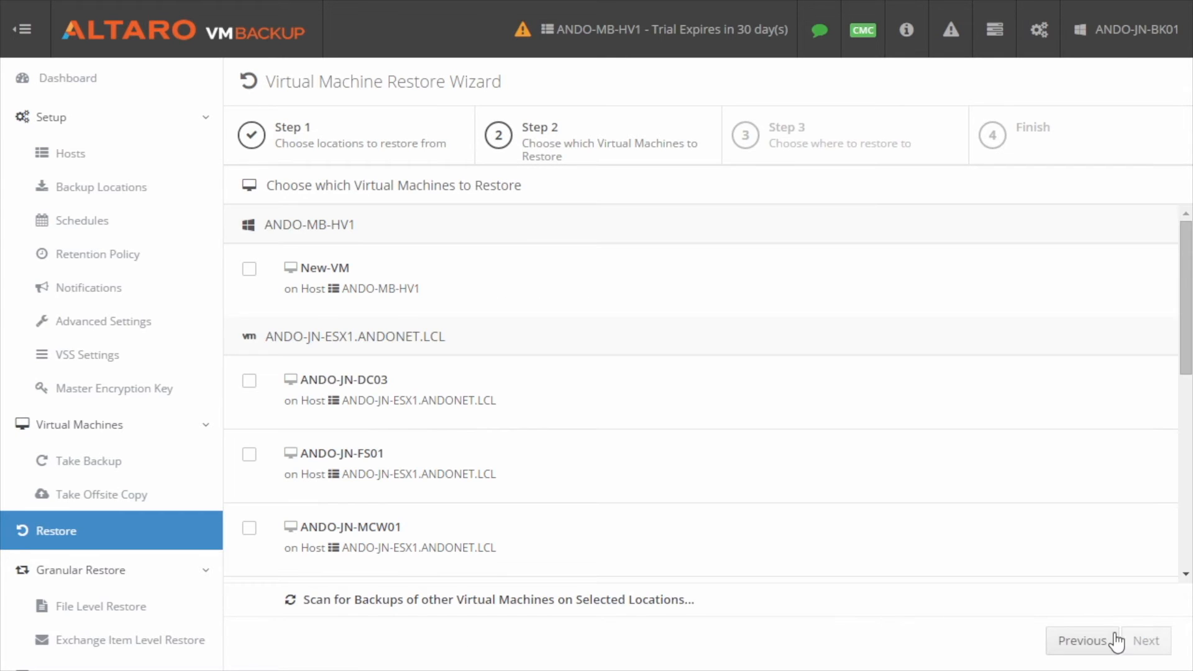
{"action": "left_click", "coordinate": [249, 268]}
{"action": "left_click", "coordinate": [1146, 646]}
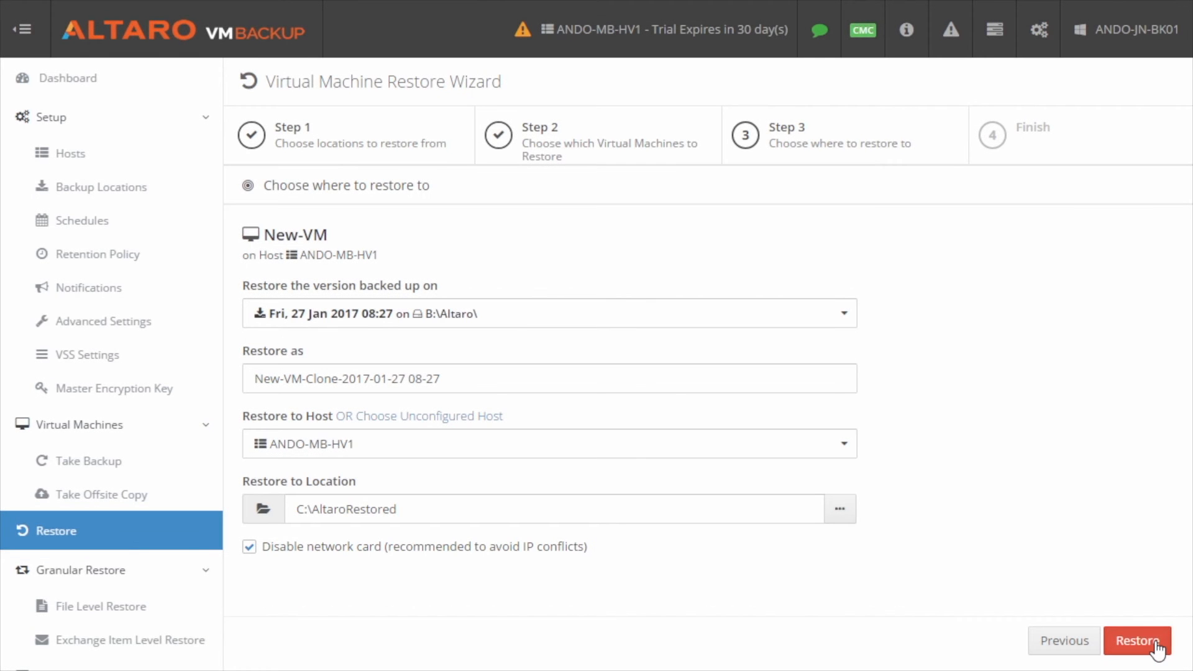
{"action": "left_click", "coordinate": [1155, 645]}
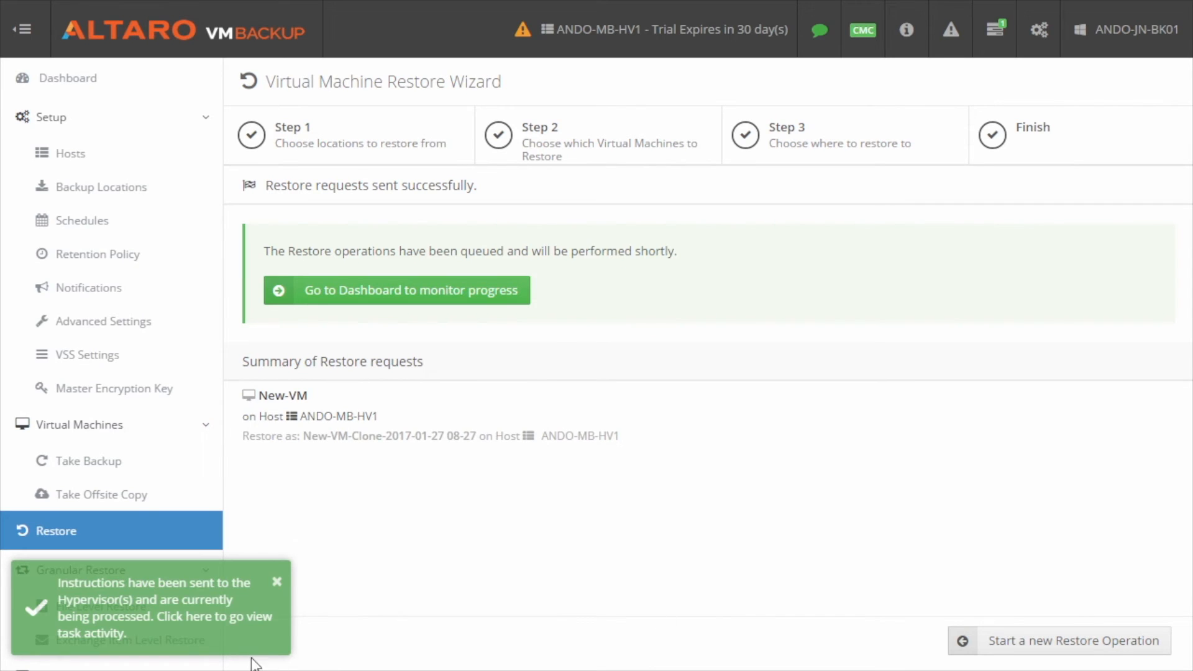
{"action": "left_click", "coordinate": [158, 611]}
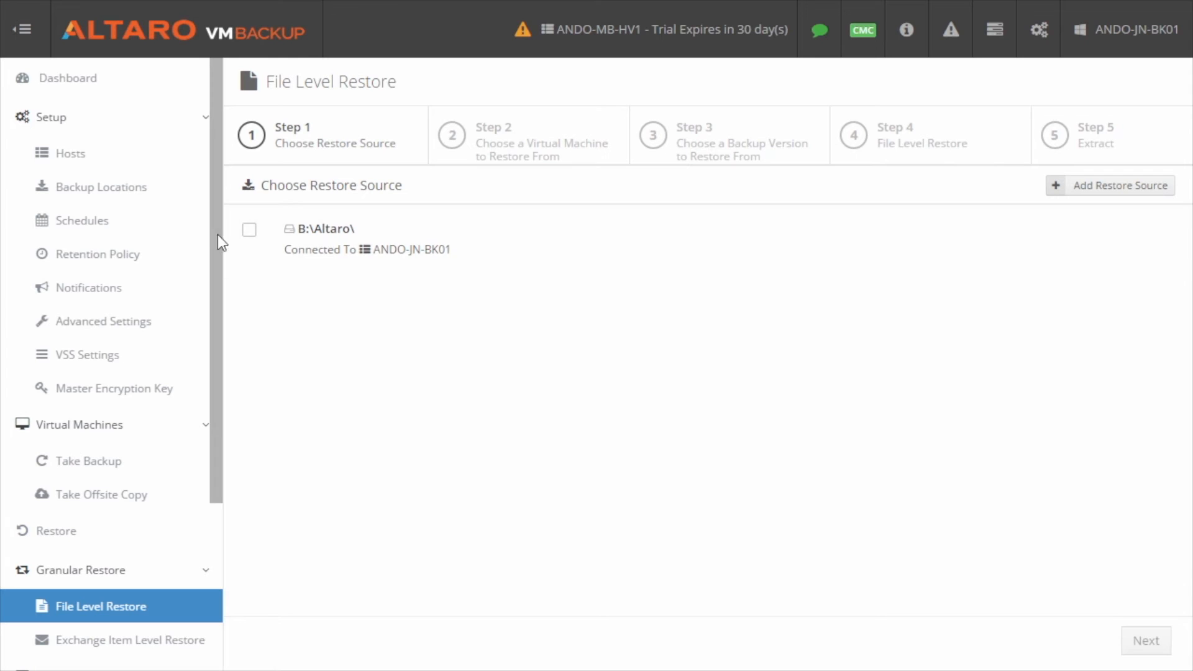
- Choose B:\Altaro\ as the file-level restore source and ANDO-JN-FS01 as the virtual machine to restore from
{"action": "left_click", "coordinate": [249, 230]}
{"action": "left_click", "coordinate": [1148, 643]}
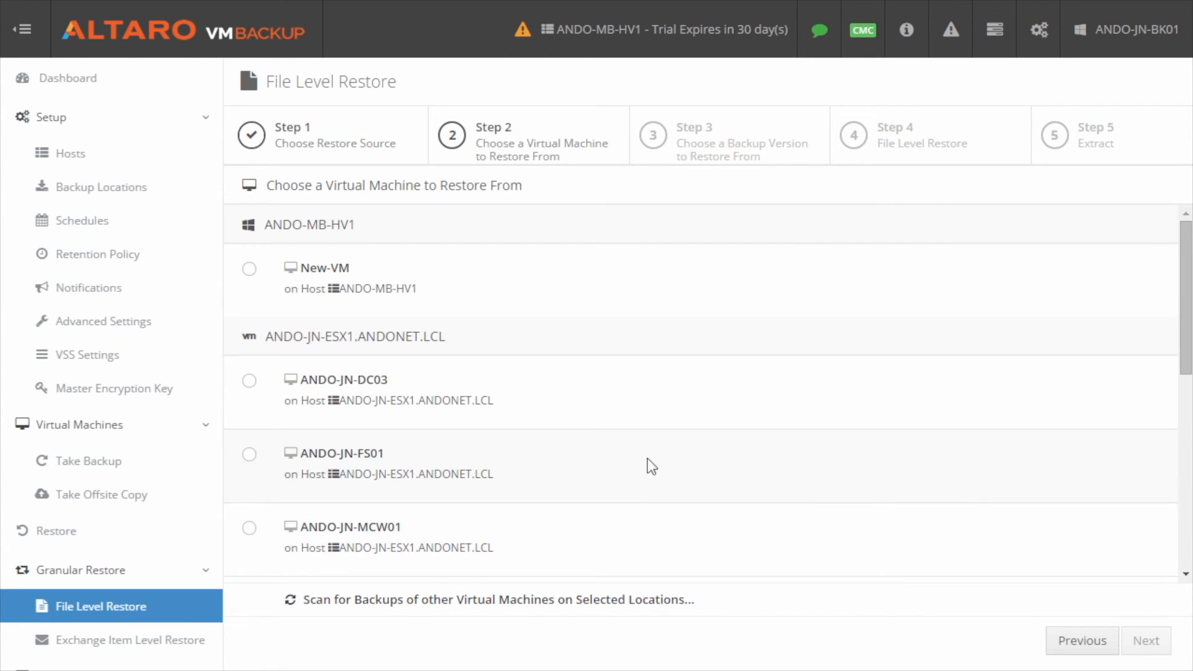
{"action": "left_click", "coordinate": [249, 455]}
{"action": "left_click", "coordinate": [1146, 641]}
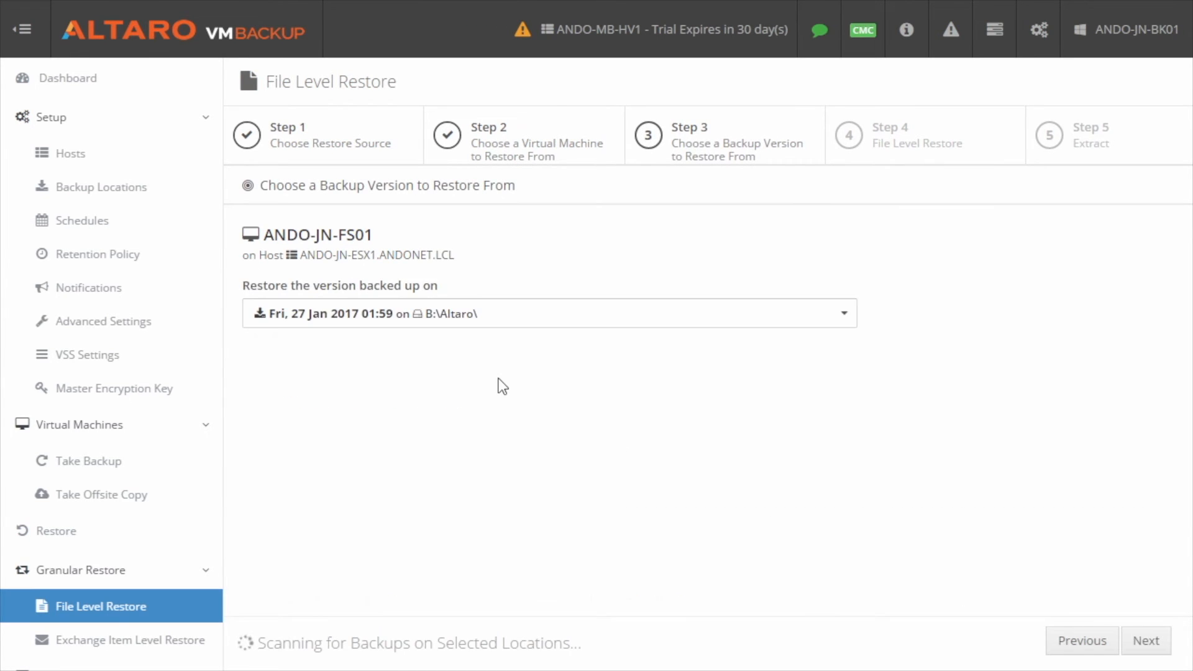
- Choose the Wed, 25 Jan 2017 01:59 backup version of ANDO-JN-FS01 for the file-level restore
{"action": "left_click", "coordinate": [390, 324]}
{"action": "left_click", "coordinate": [391, 433]}
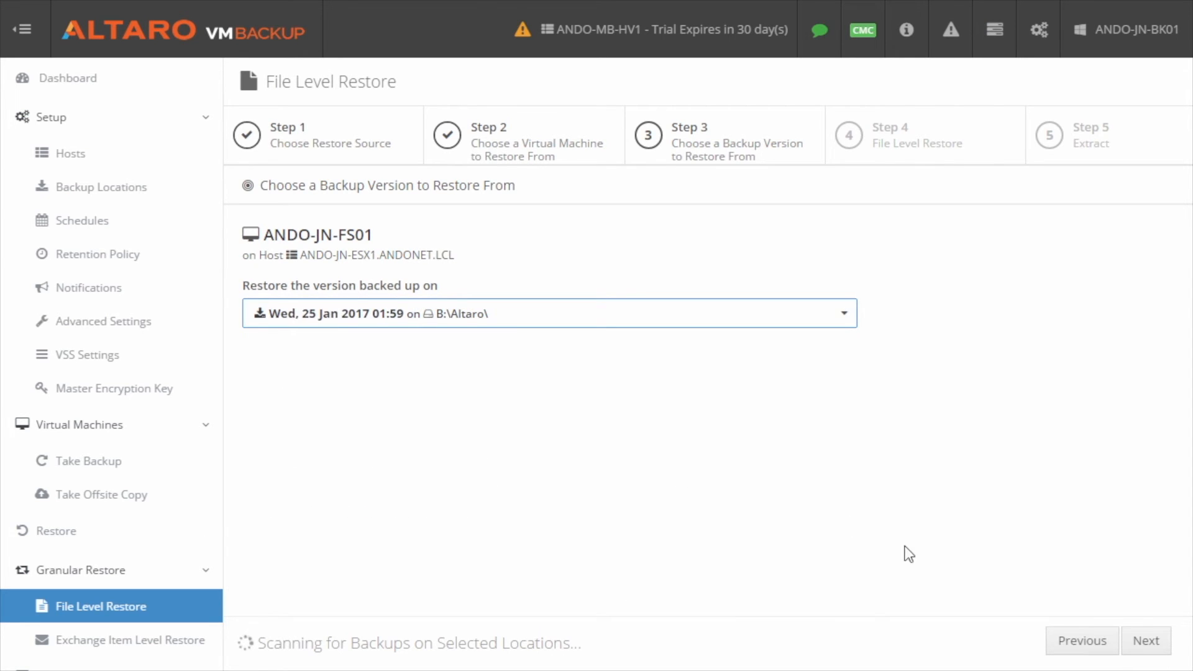
{"action": "left_click", "coordinate": [1145, 639]}
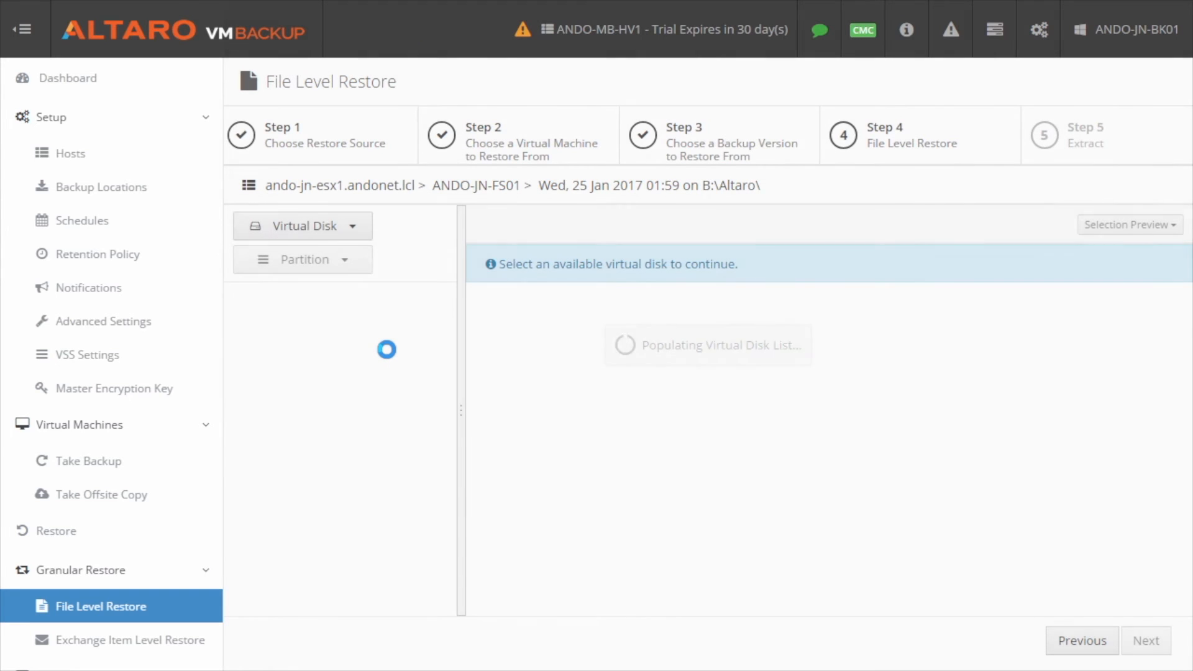
- Load Partition 2 of Hard Disk 2 from the ANDO-JN-FS01 backup to browse its files
{"action": "left_click", "coordinate": [353, 233]}
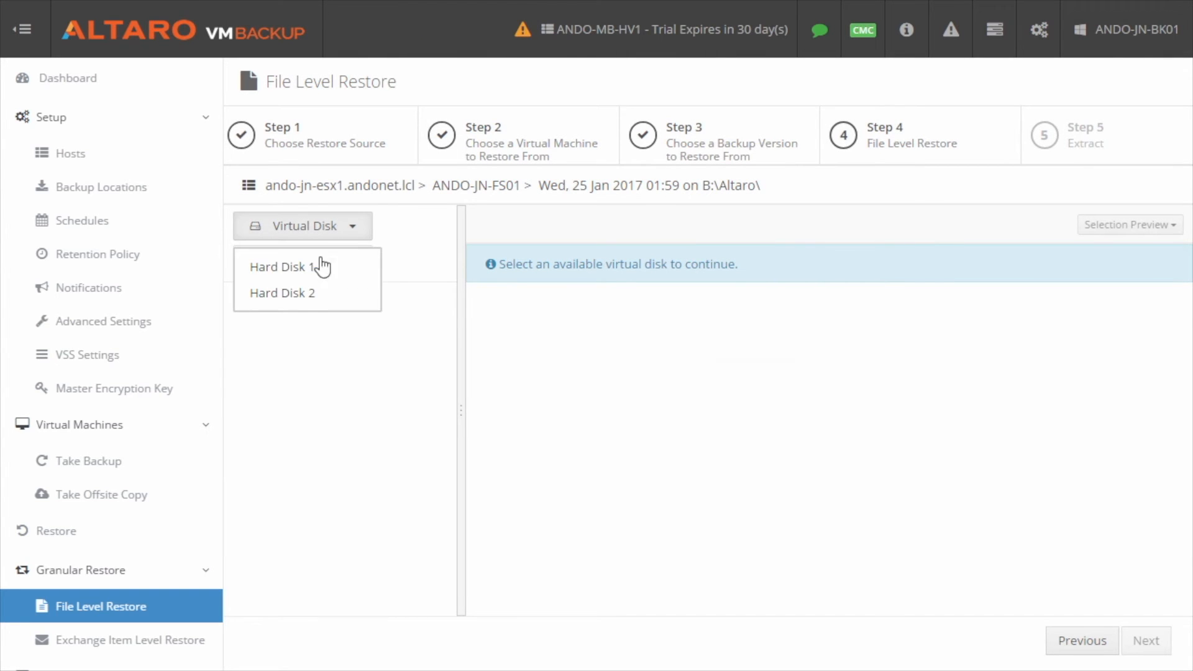
{"action": "left_click", "coordinate": [305, 293]}
{"action": "left_click", "coordinate": [335, 267]}
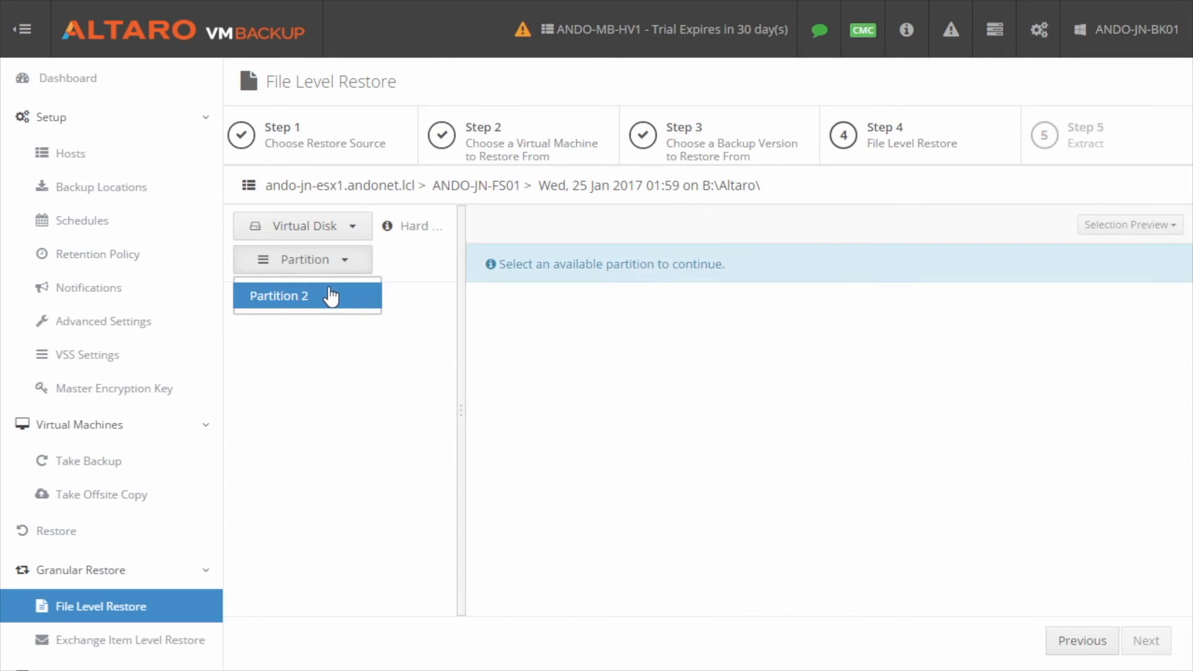
{"action": "left_click", "coordinate": [331, 296]}
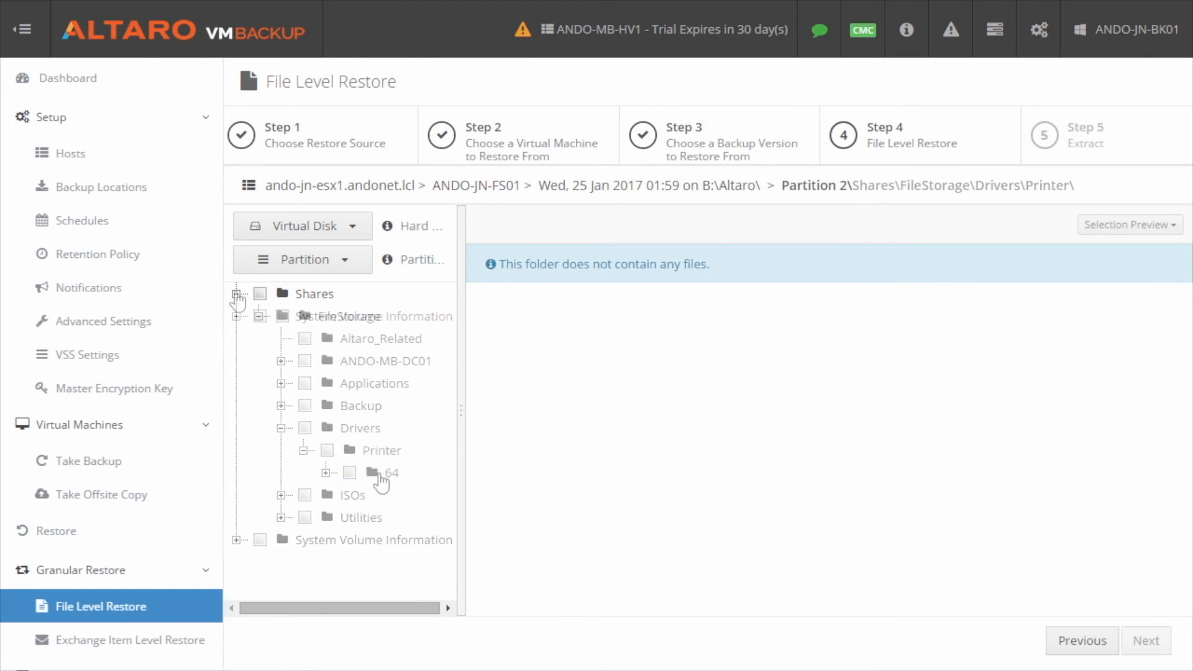
- Select brdimb0a.dl_ from Shares\FileStorage\Drivers\Printer\64 and extract it to the local directory C:\AltaroRestored\
{"action": "left_click", "coordinate": [390, 473]}
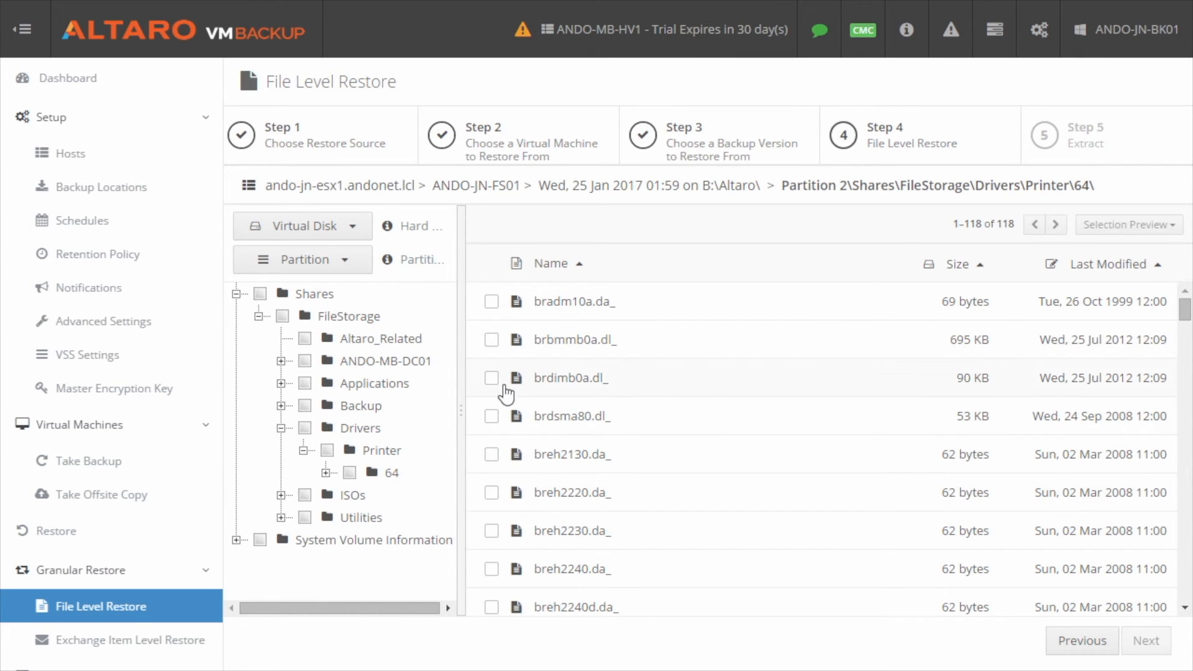
{"action": "left_click", "coordinate": [490, 377]}
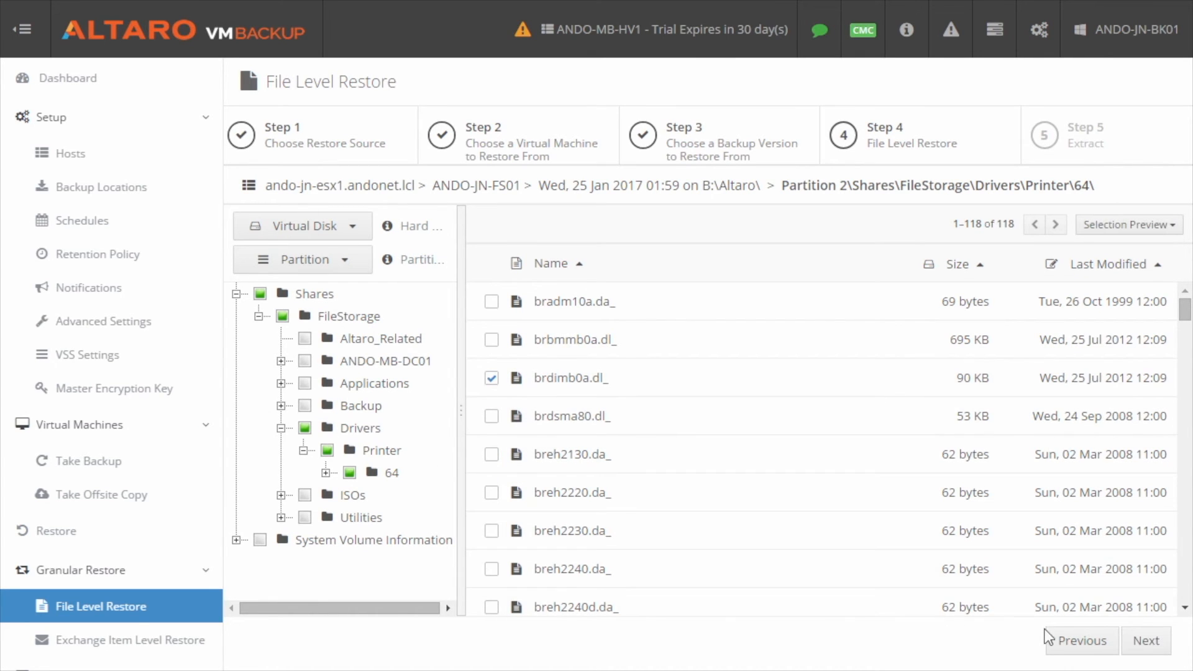
{"action": "left_click", "coordinate": [1146, 640]}
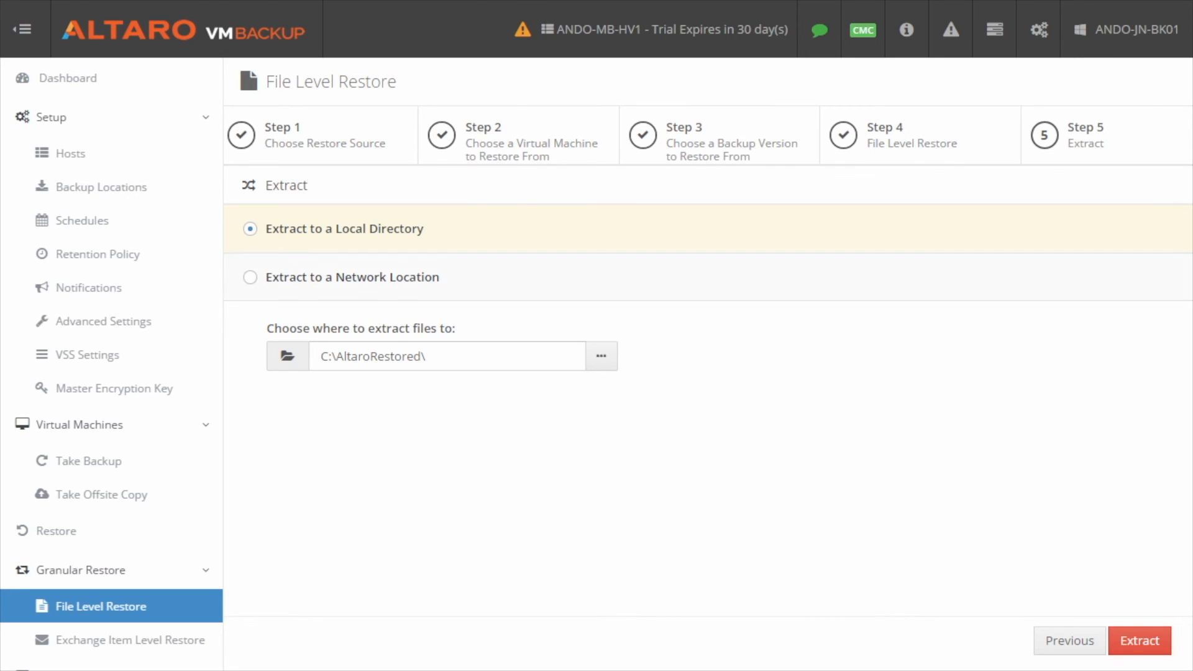
{"action": "left_click", "coordinate": [1129, 644]}
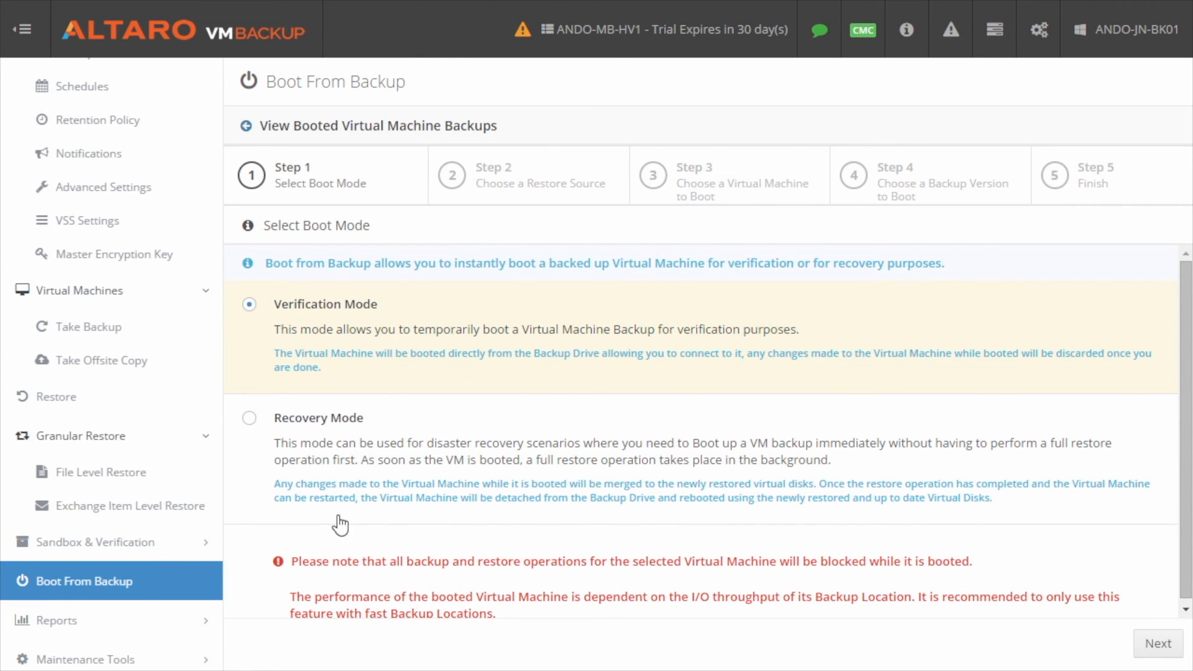
- Boot New-VM from its B:\Altaro\ backup in Recovery Mode on ANDO-MB-HV1, using C:\AltaroRestored with its network card disabled
{"action": "left_click", "coordinate": [248, 417]}
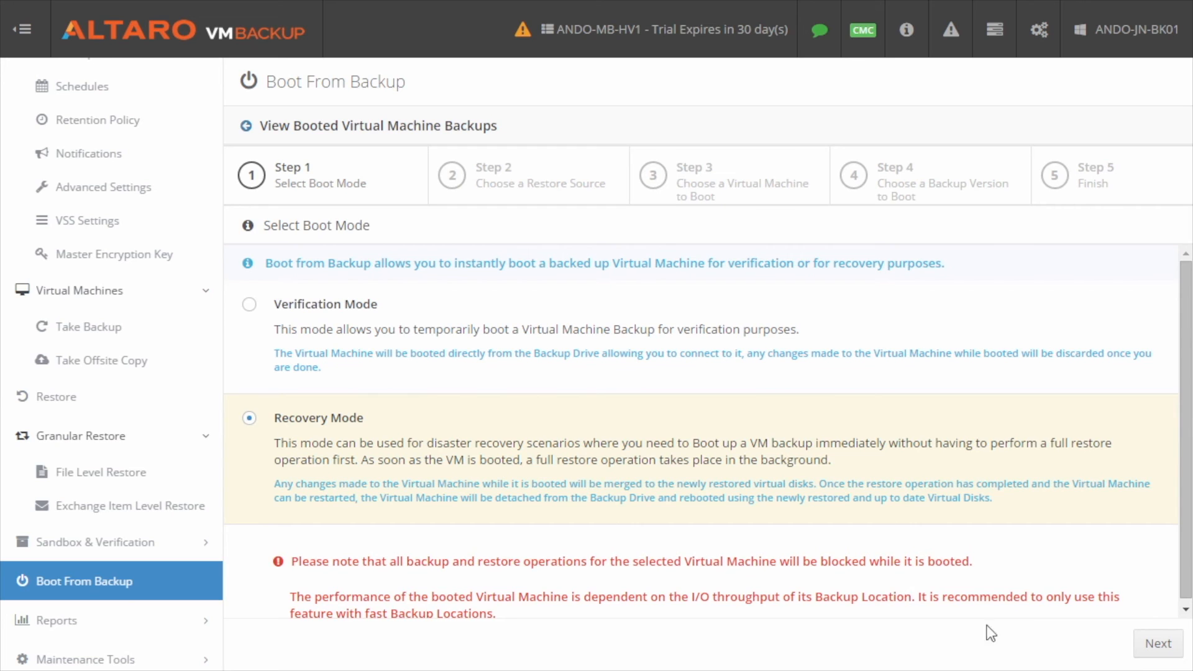
{"action": "left_click", "coordinate": [1157, 643]}
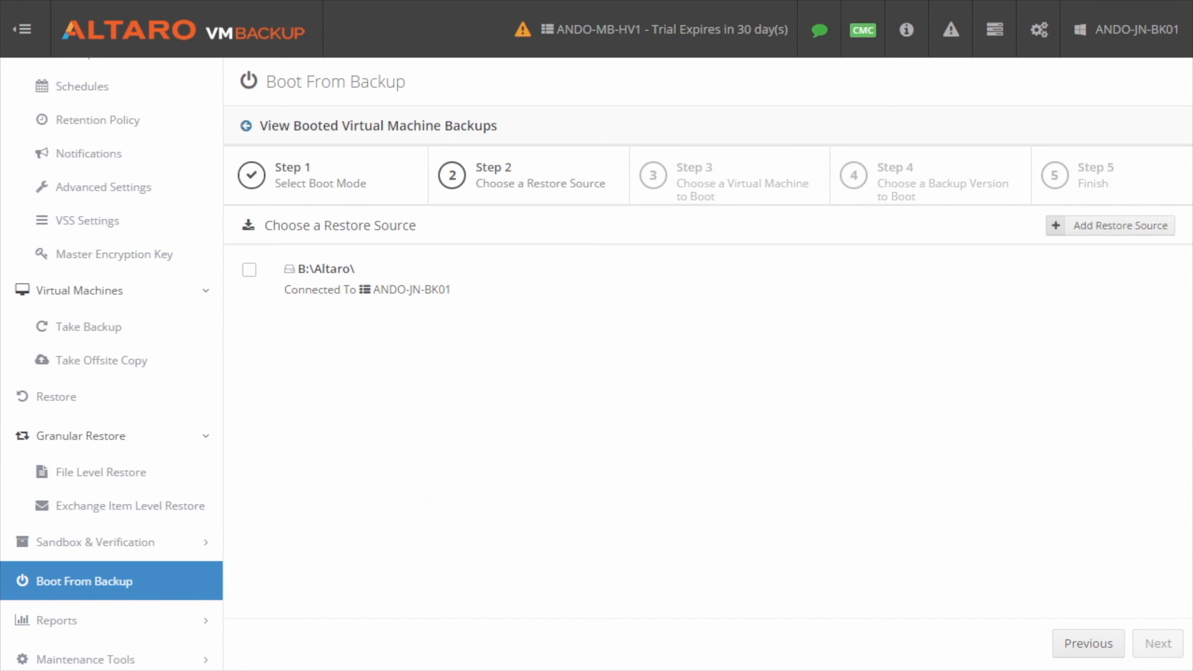
{"action": "left_click", "coordinate": [250, 270]}
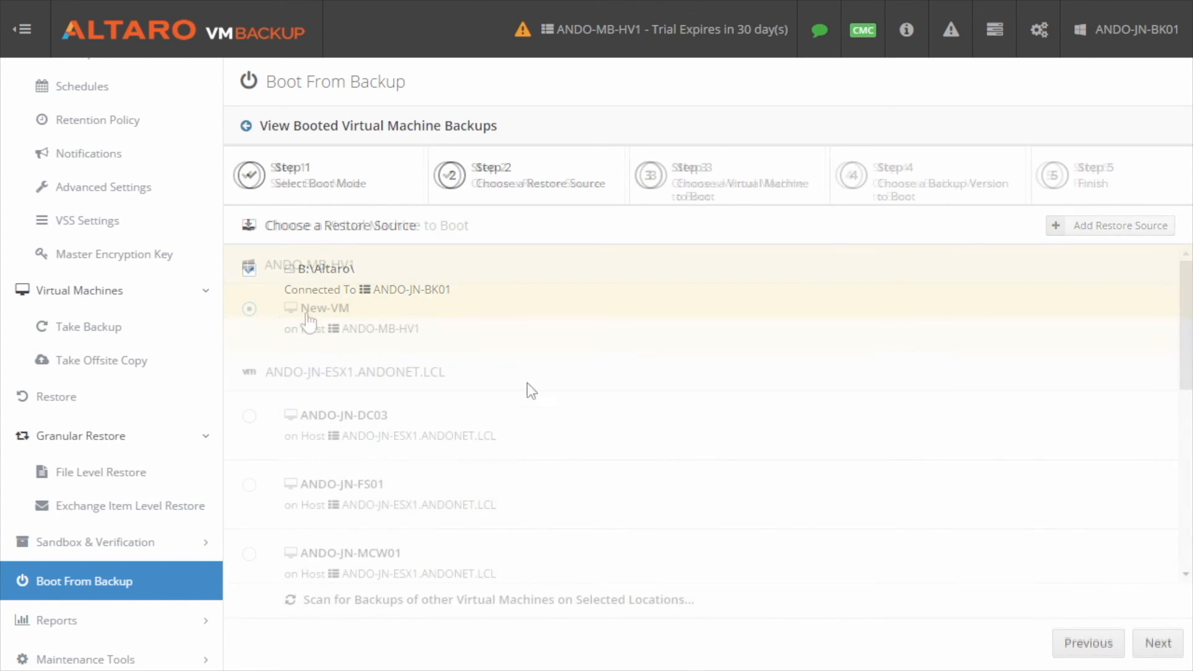
{"action": "left_click", "coordinate": [1158, 643]}
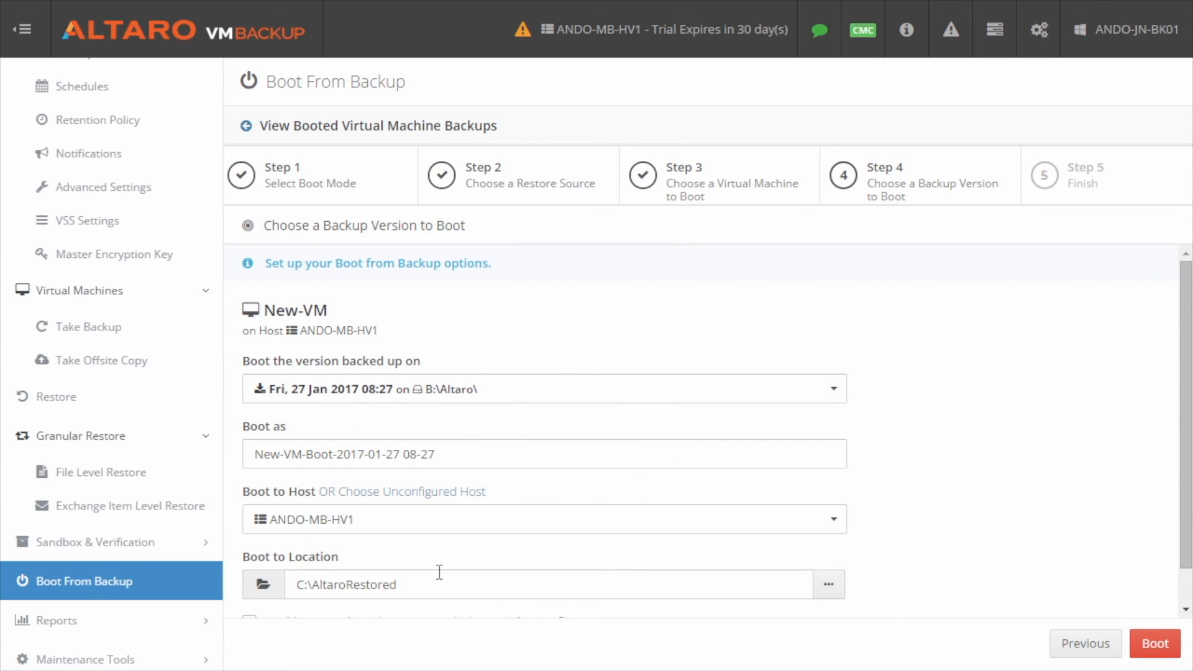
{"action": "scroll", "coordinate": [437, 574], "scroll_direction": "down", "scroll_amount": 1}
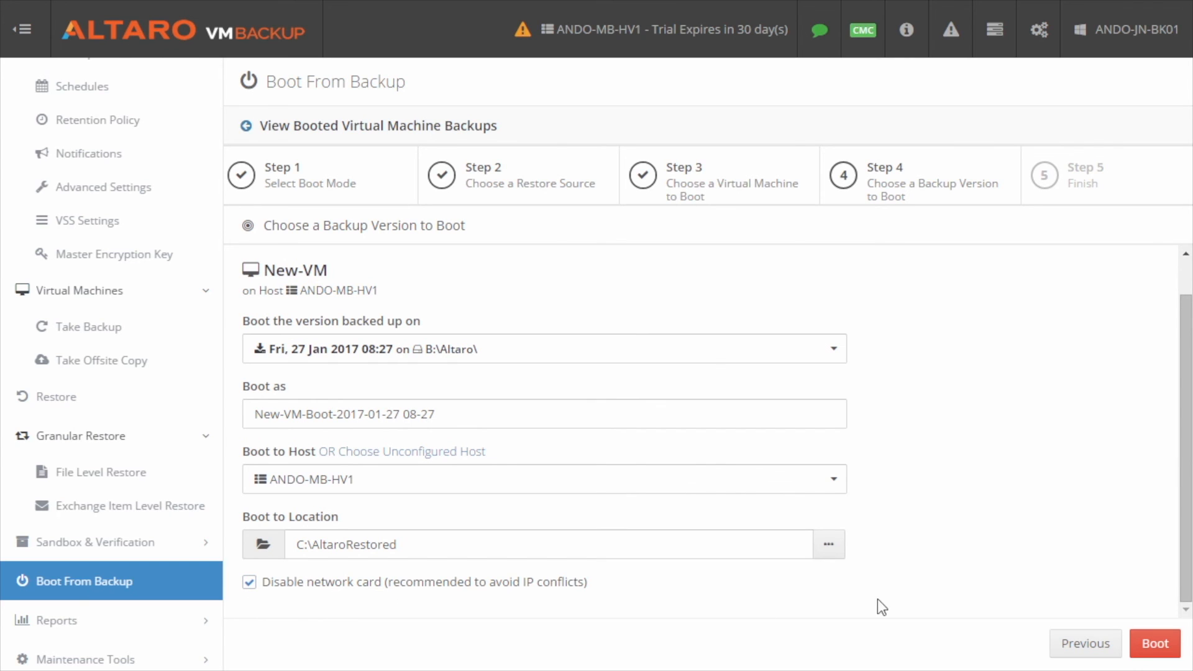
{"action": "left_click", "coordinate": [1134, 644]}
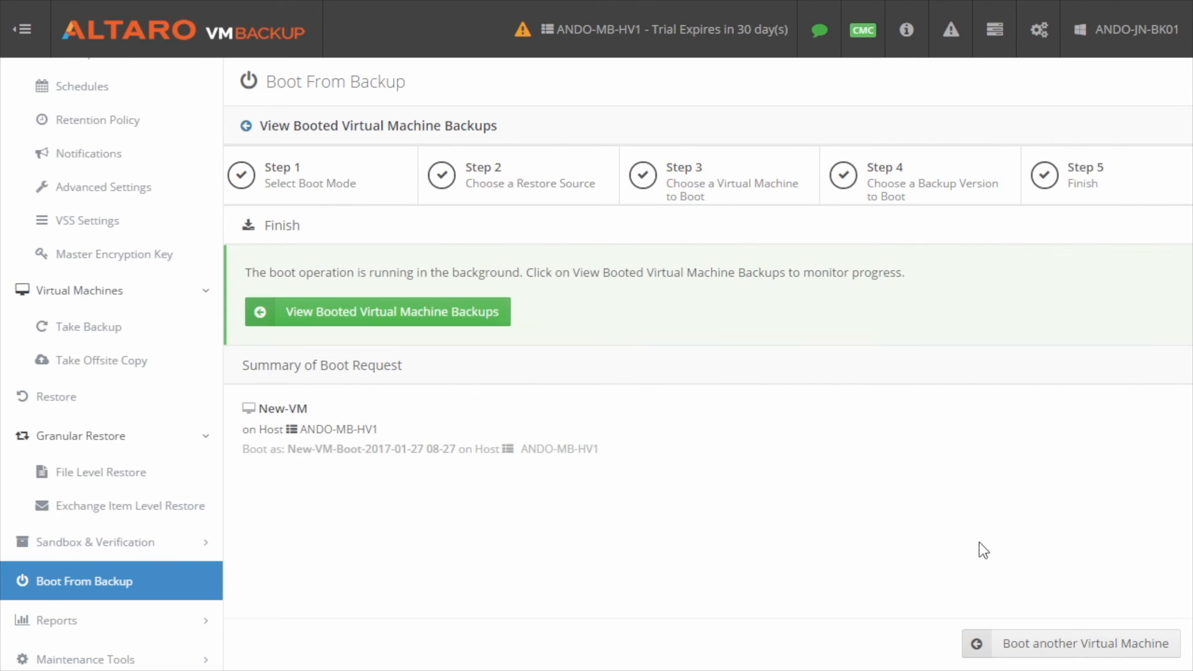
{"action": "left_click", "coordinate": [457, 316]}
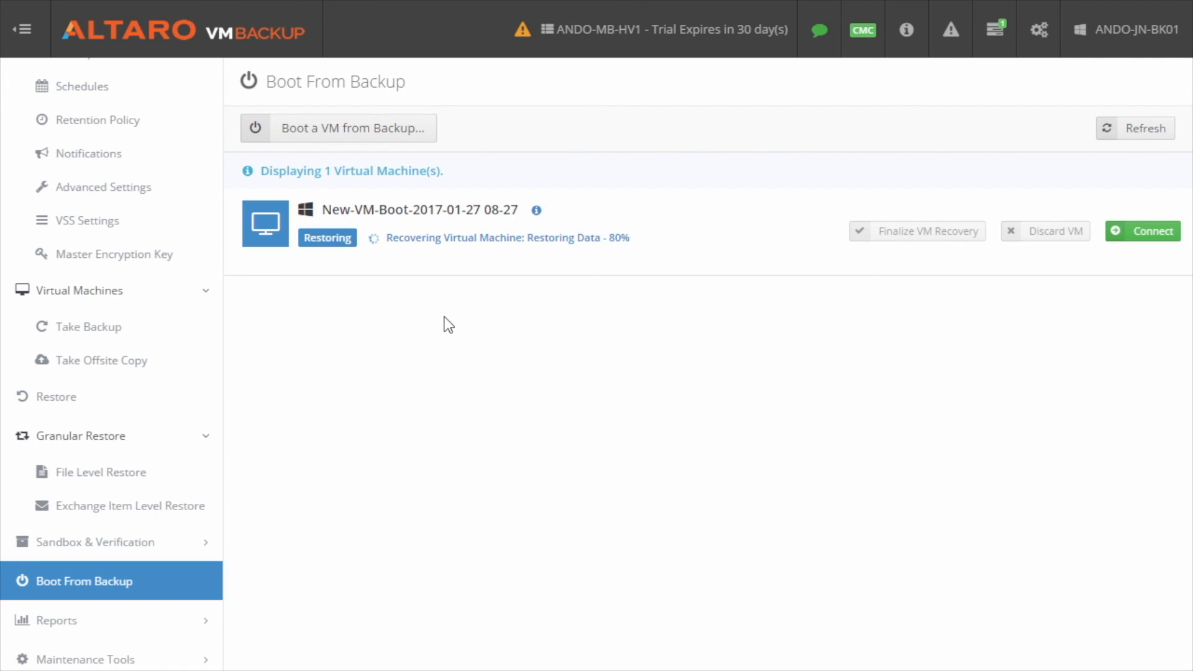
{"action": "left_click", "coordinate": [944, 236]}
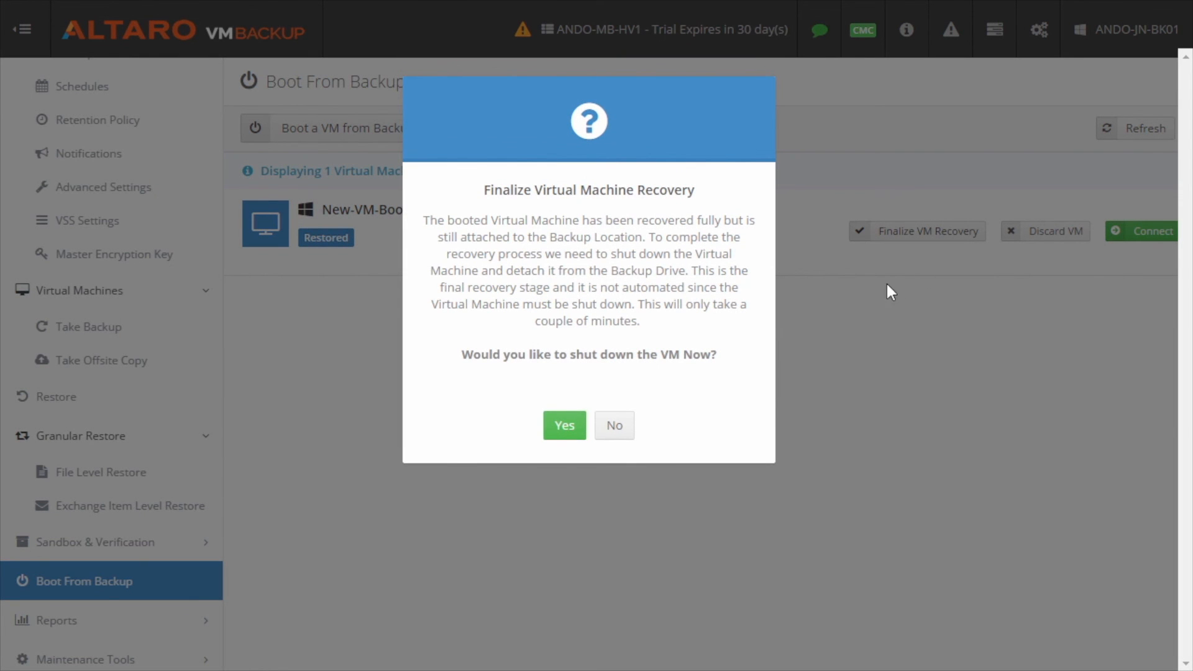